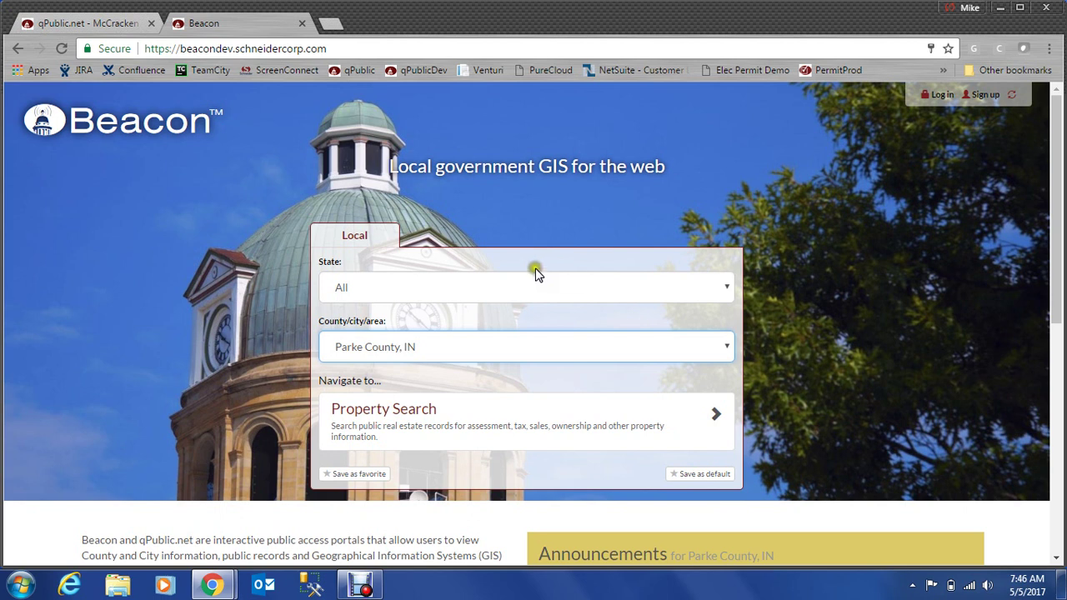
- Open the Parke County, IN Property Search and try its Comp Search tab
scroll(497, 301, down, 1)
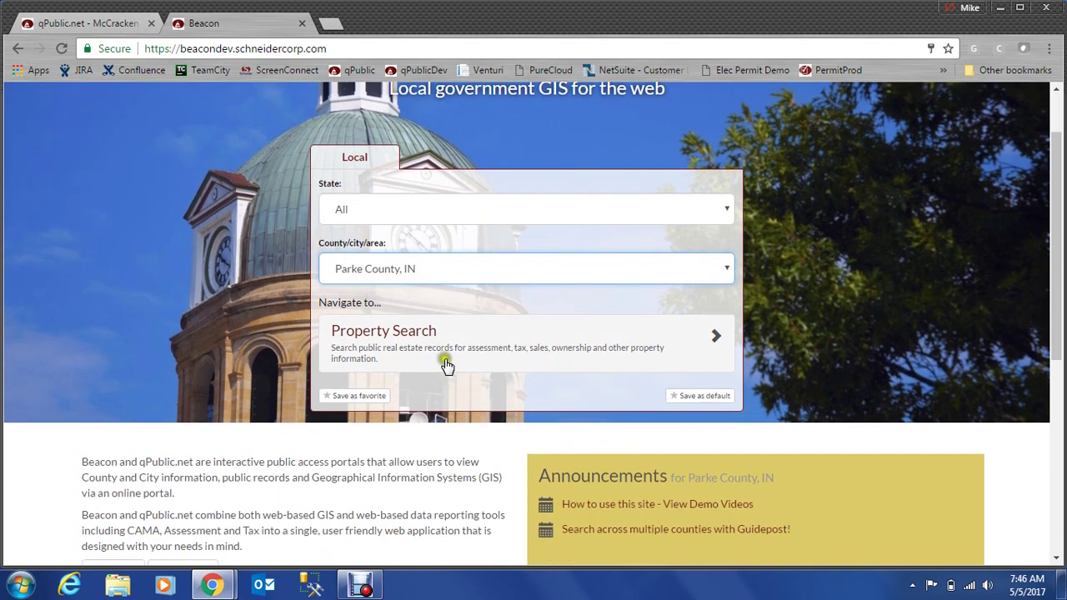
click(462, 350)
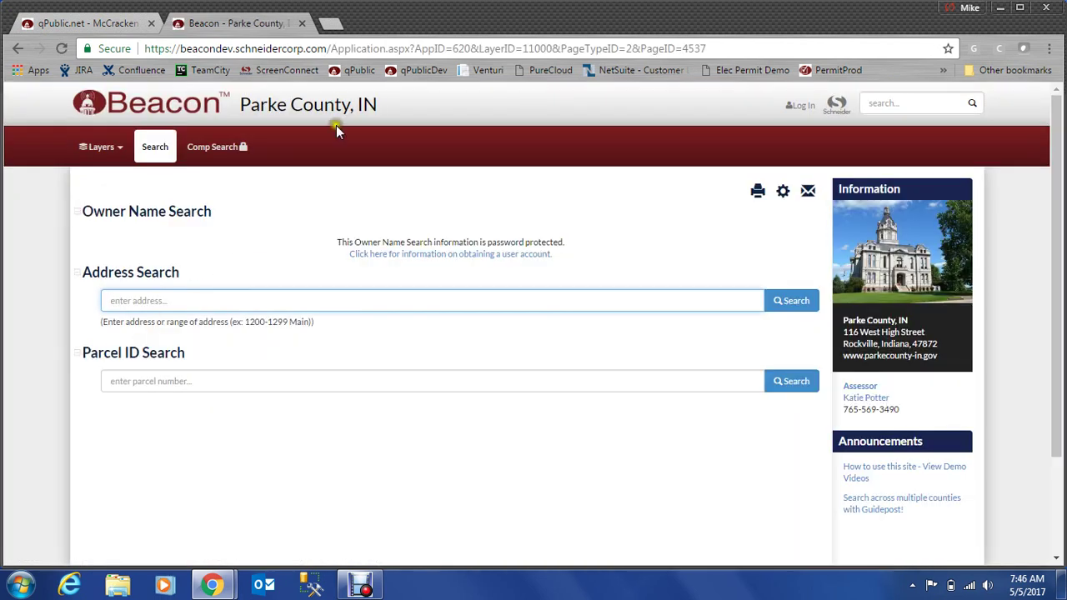
click(218, 150)
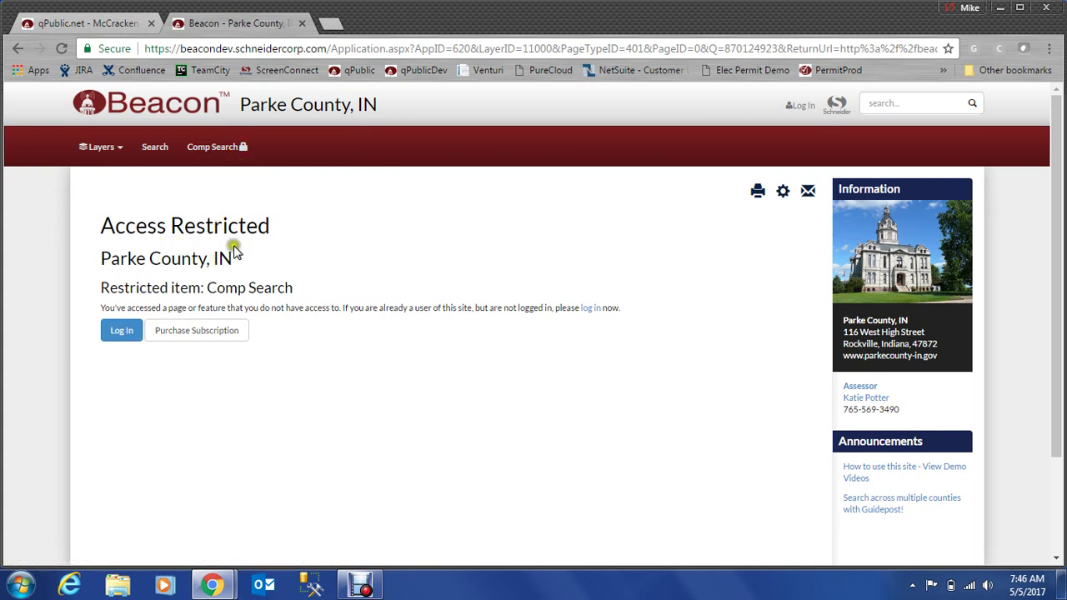
- Go to the subscription options and keep the 1 month ($50.00) monthly length
click(198, 333)
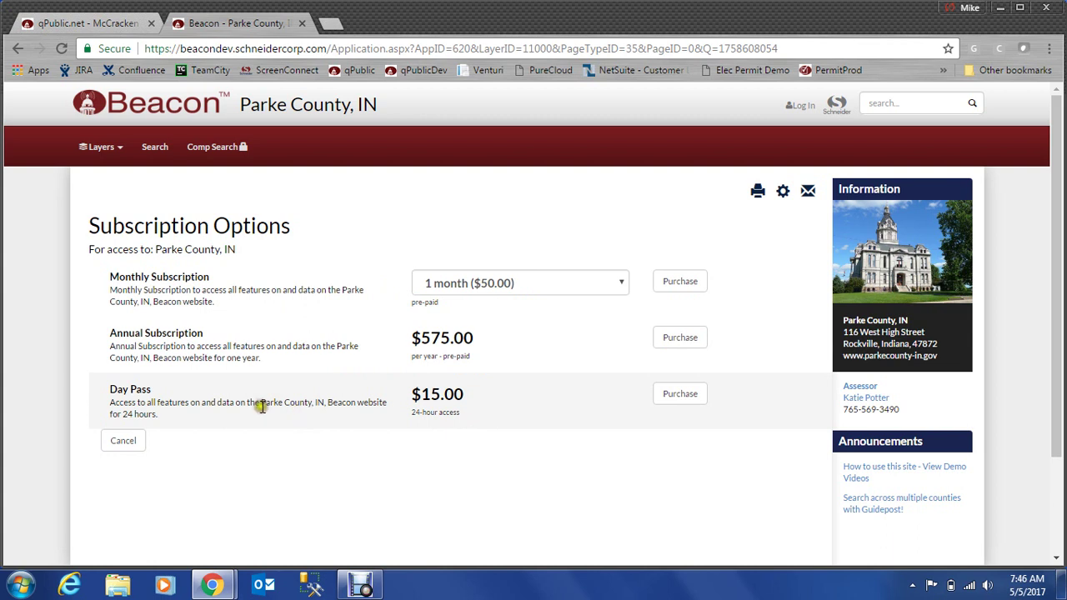
click(619, 283)
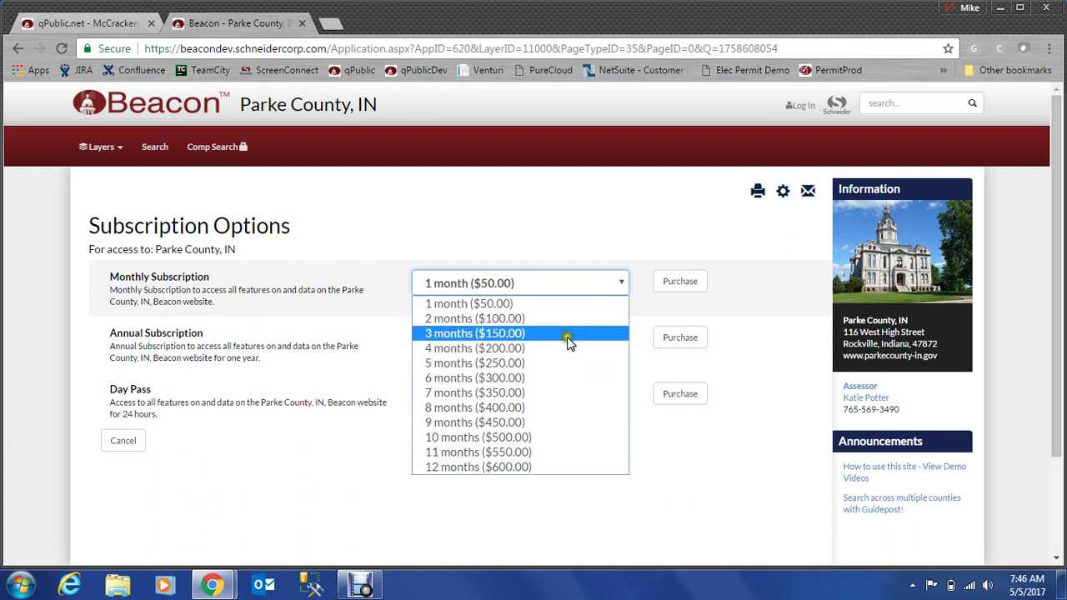
click(515, 223)
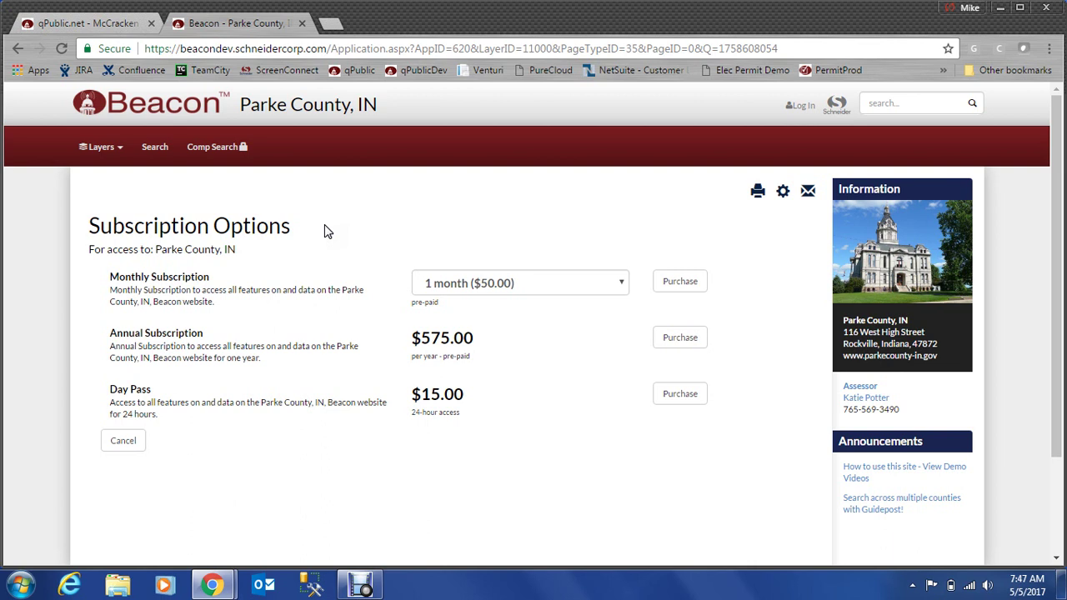
- Start buying the monthly plan and log in with the saved account e-mail and password
click(675, 284)
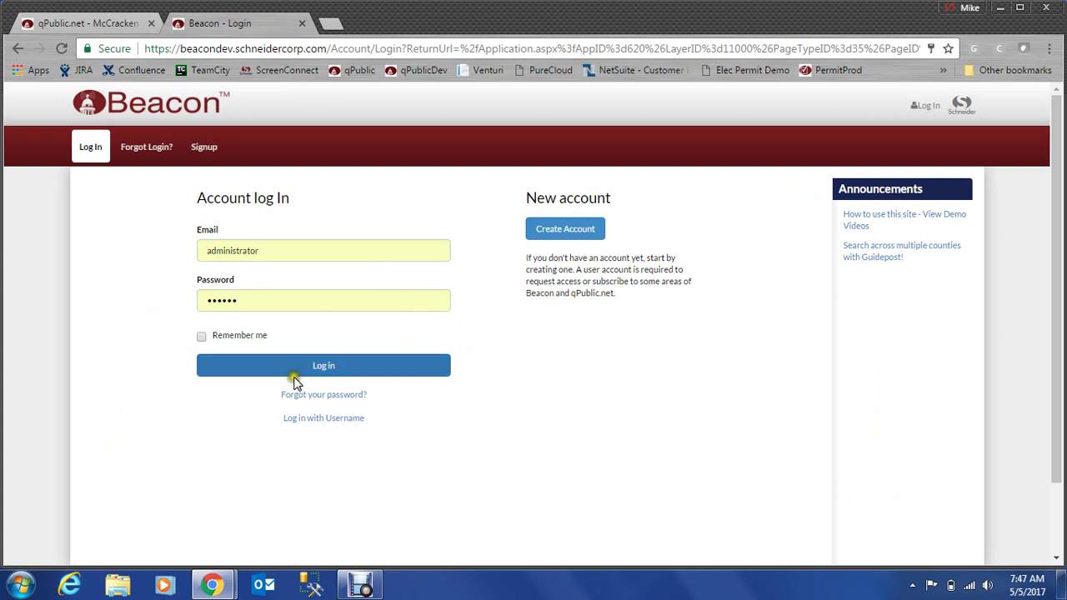
double_click(262, 251)
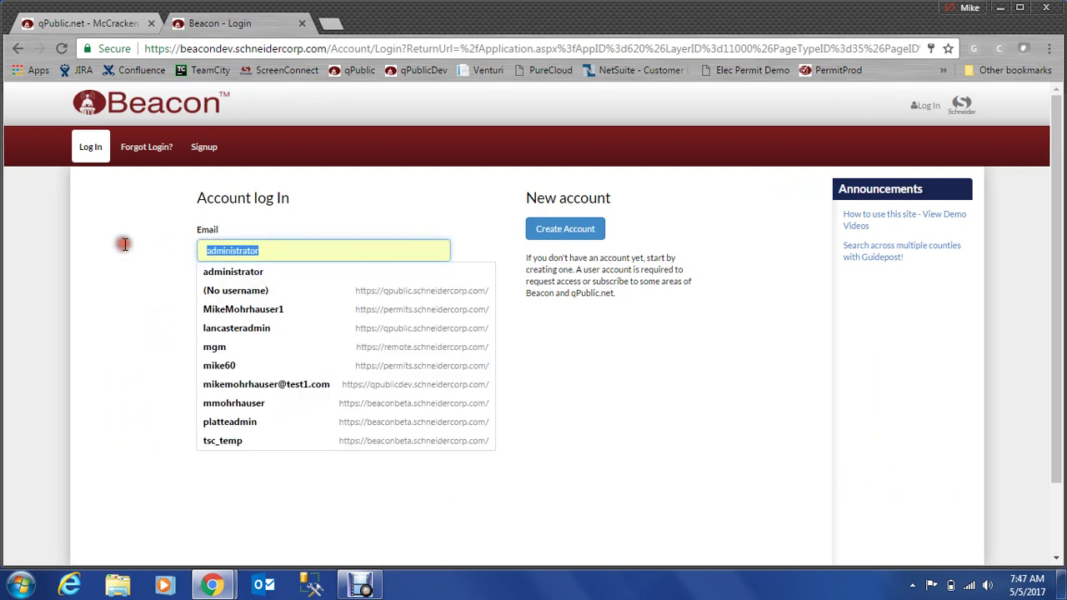
text(john)
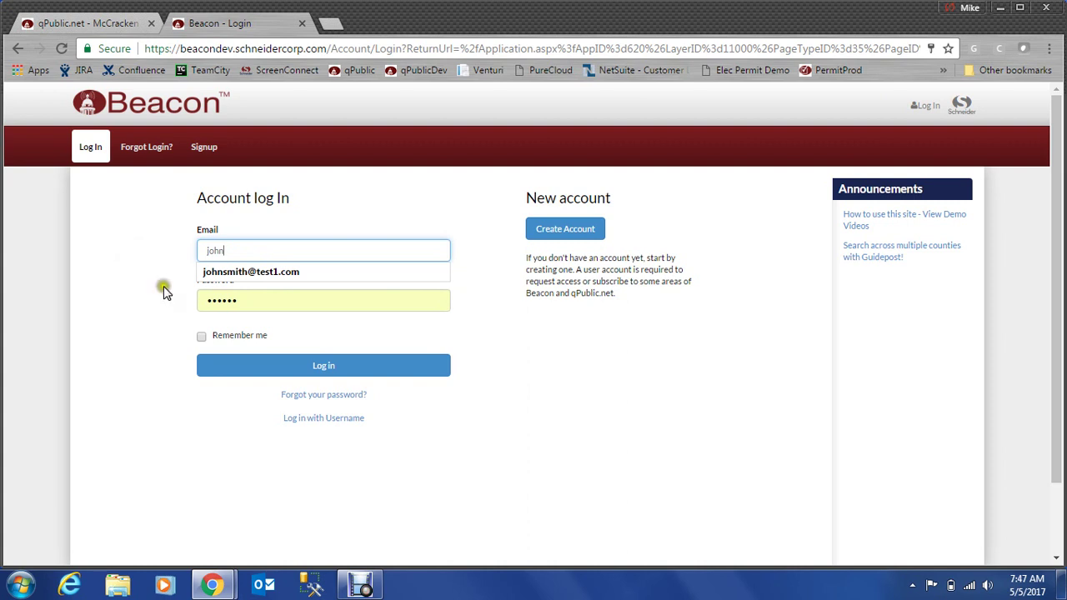
click(209, 271)
click(256, 307)
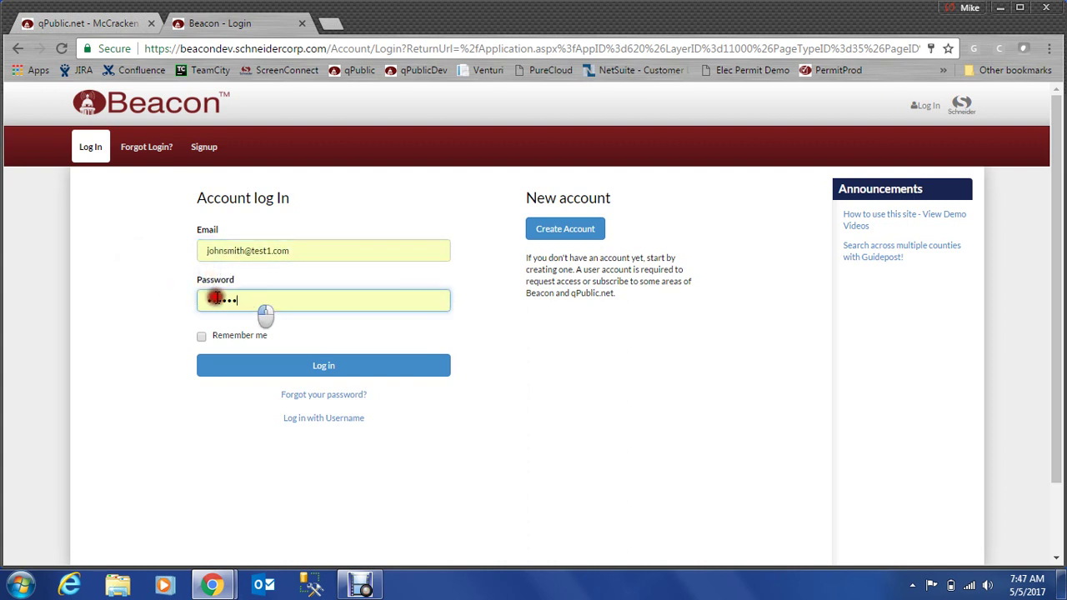
click(143, 286)
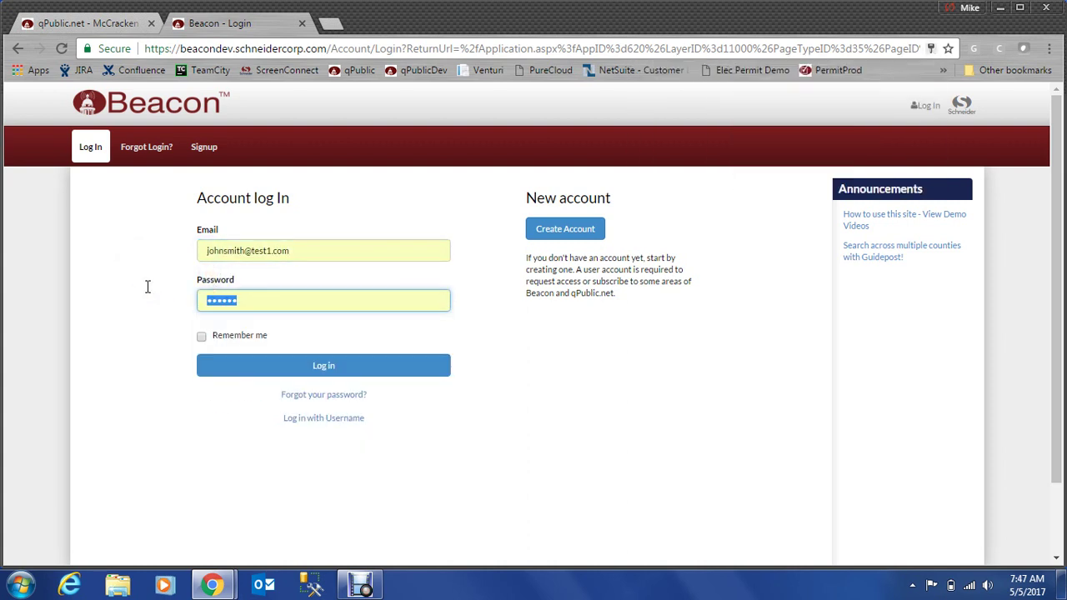
text(pa)
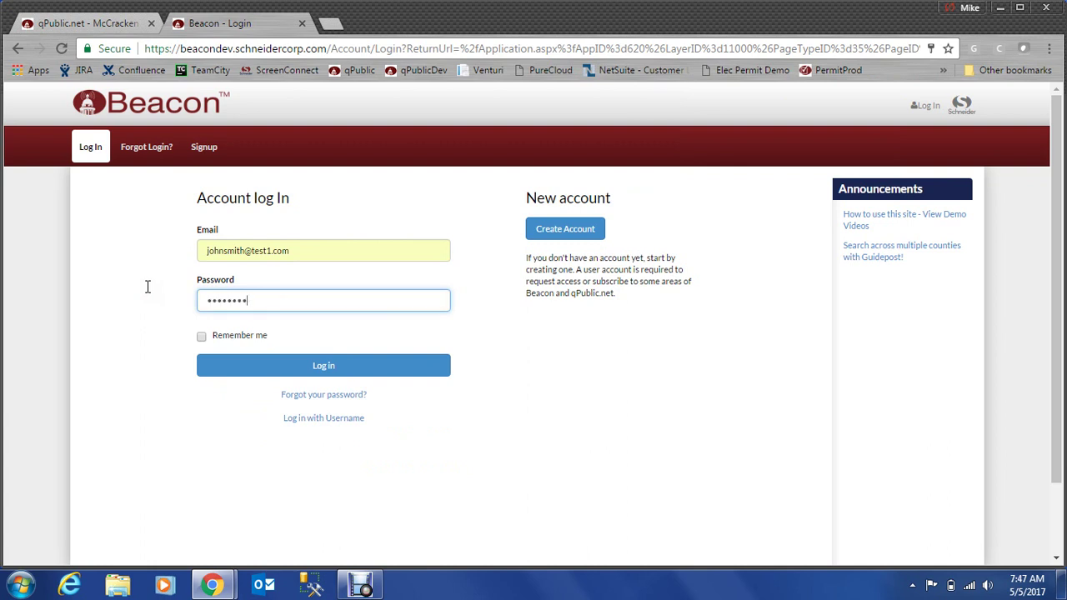
click(321, 369)
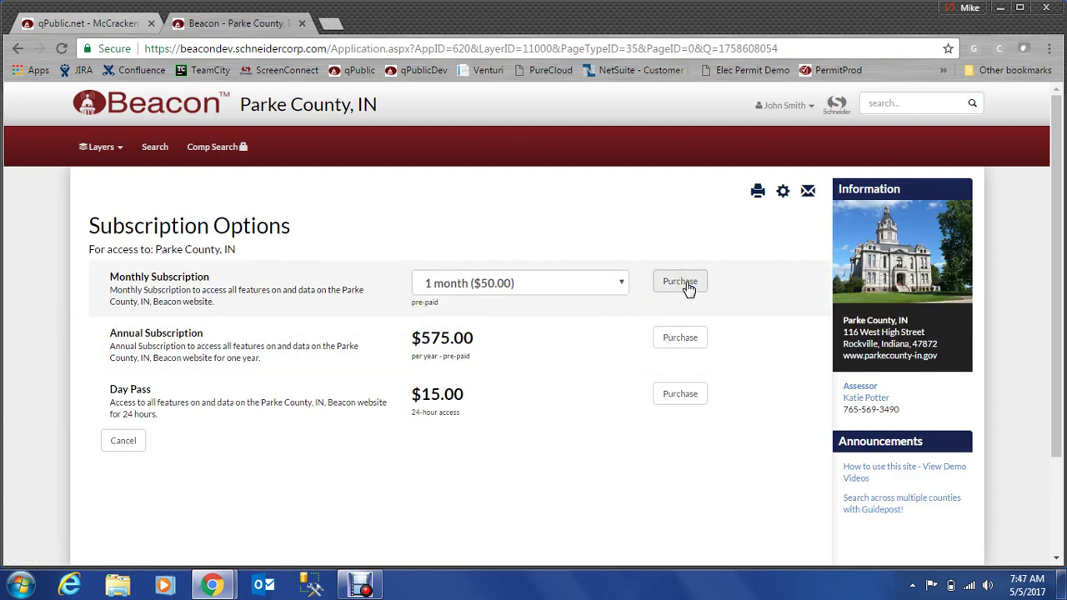
- Purchase the $50.00 one-month subscription and choose Pay Now with a card
click(685, 285)
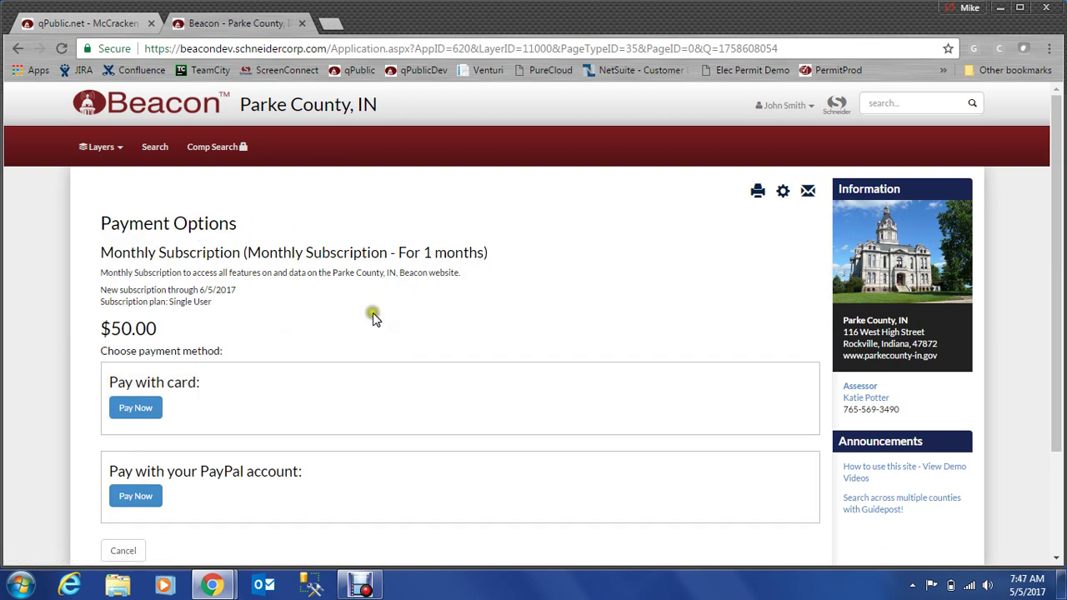
scroll(369, 322, down, 2)
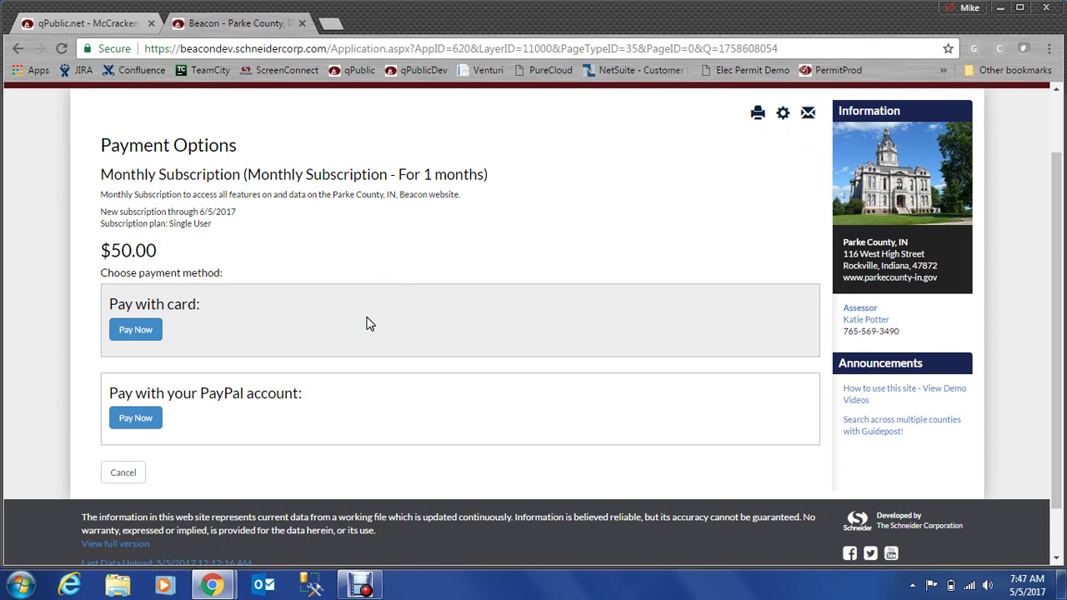
click(143, 332)
click(143, 331)
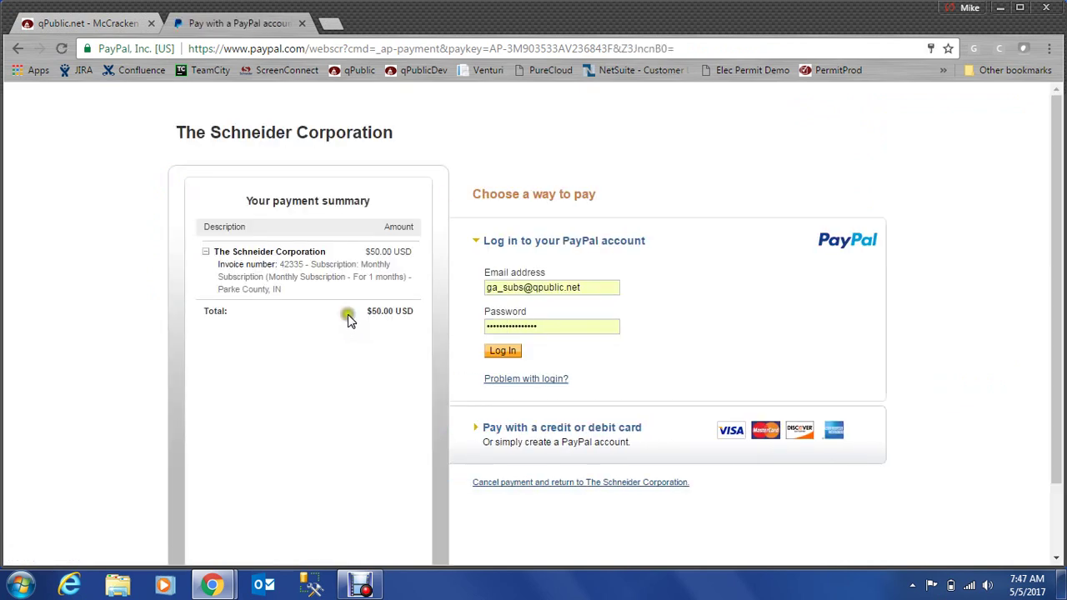
- Expand PayPal's credit or debit card option and review the billing form
click(516, 483)
click(551, 430)
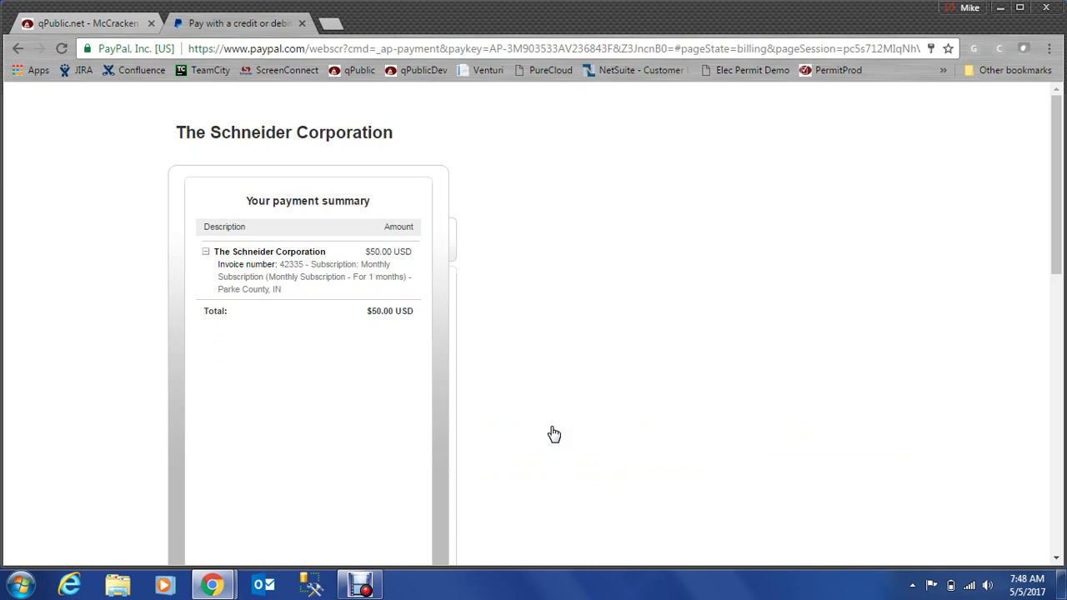
scroll(559, 310, down, 2)
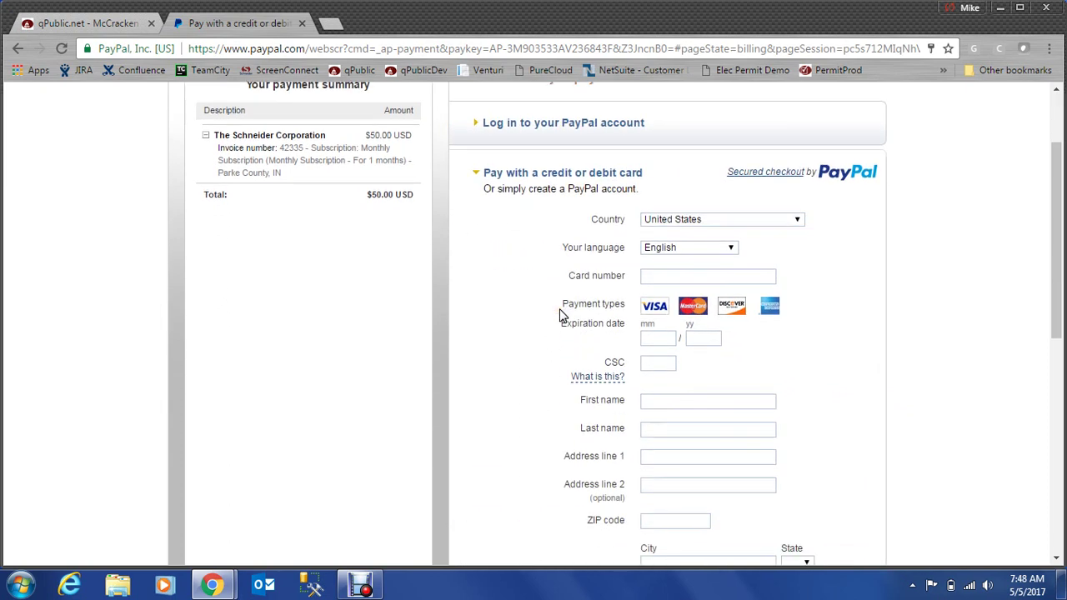
scroll(560, 315, down, 6)
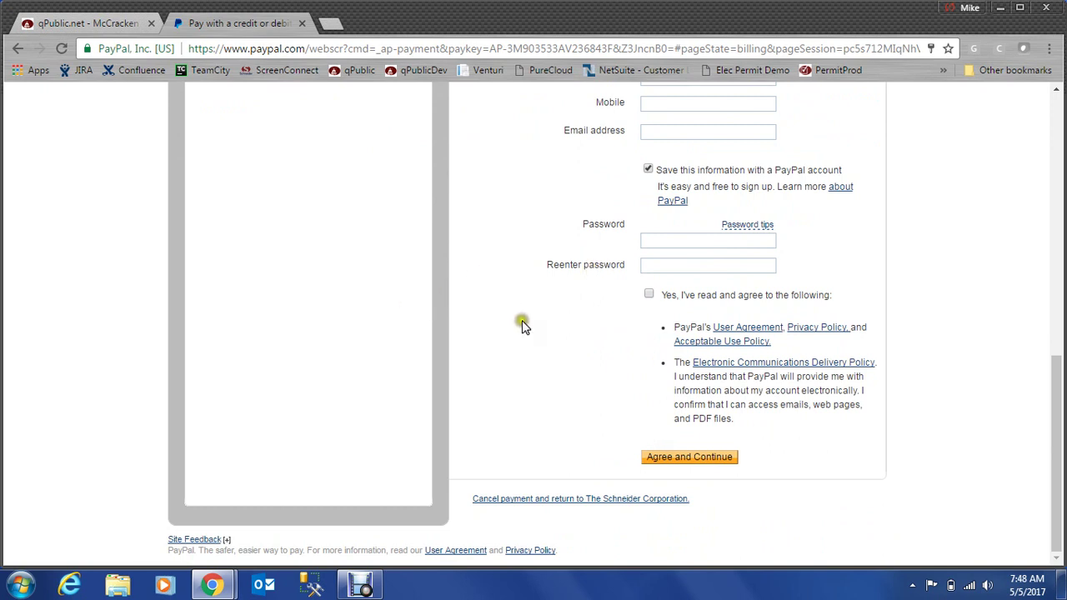
scroll(504, 314, up, 10)
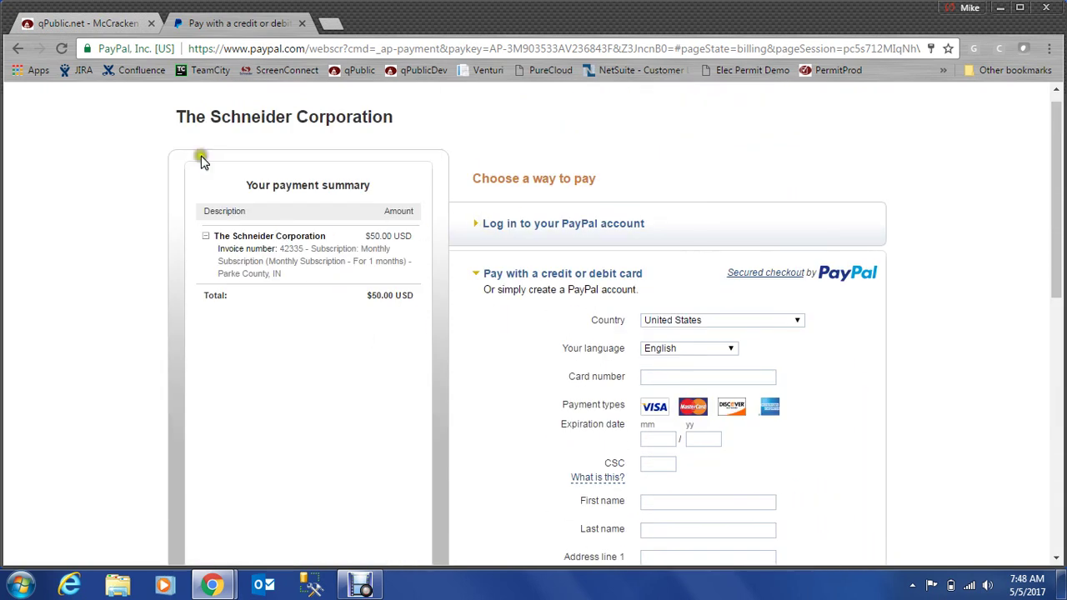
- Switch to the McCracken County qPublic.net page and view its annual subscription plans
click(96, 25)
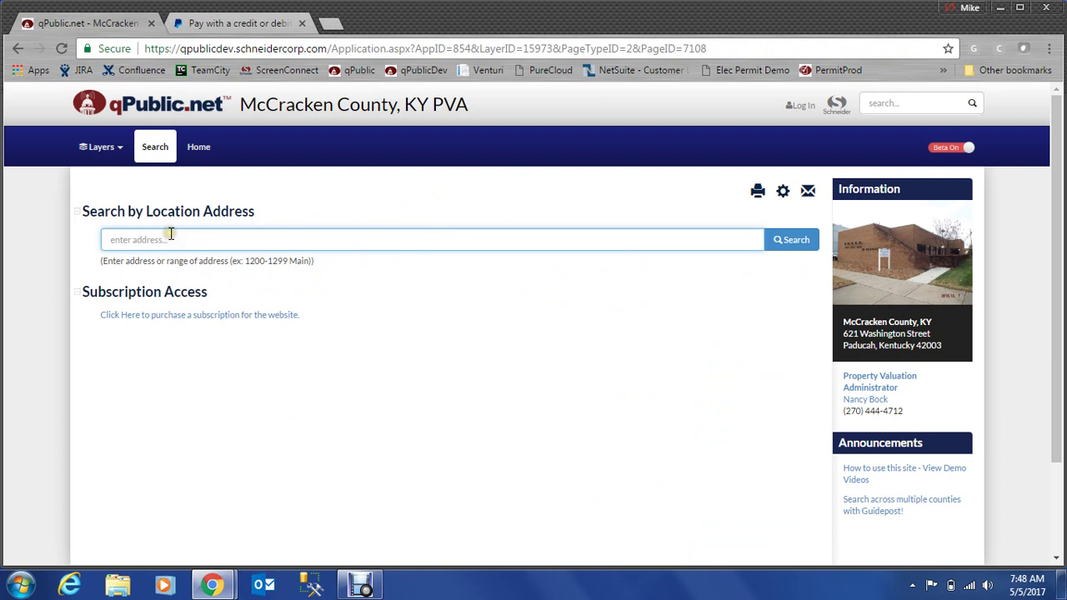
scroll(488, 371, down, 1)
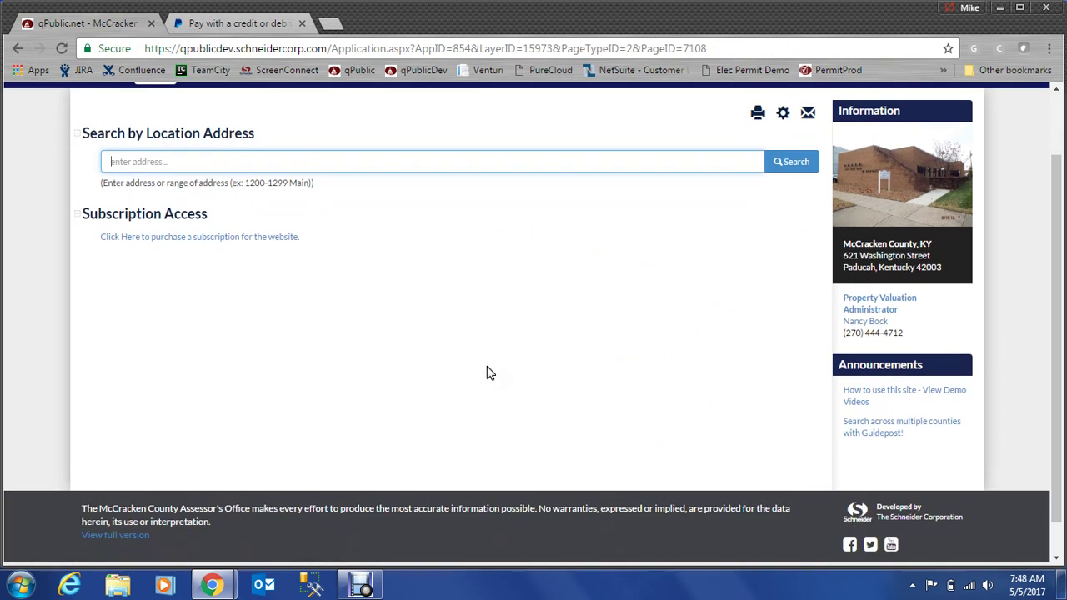
scroll(479, 363, up, 1)
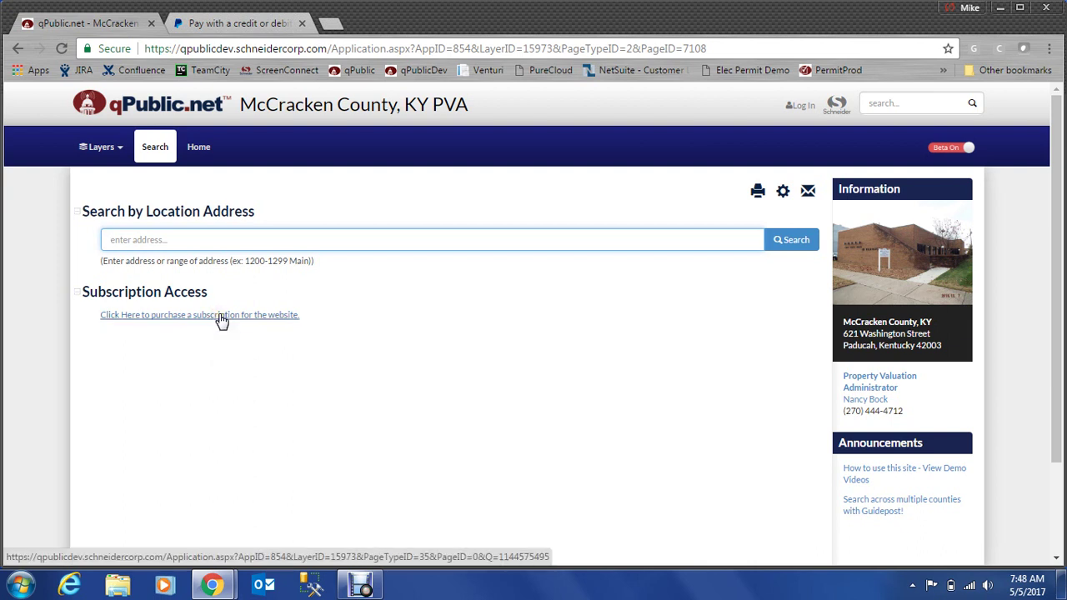
click(221, 321)
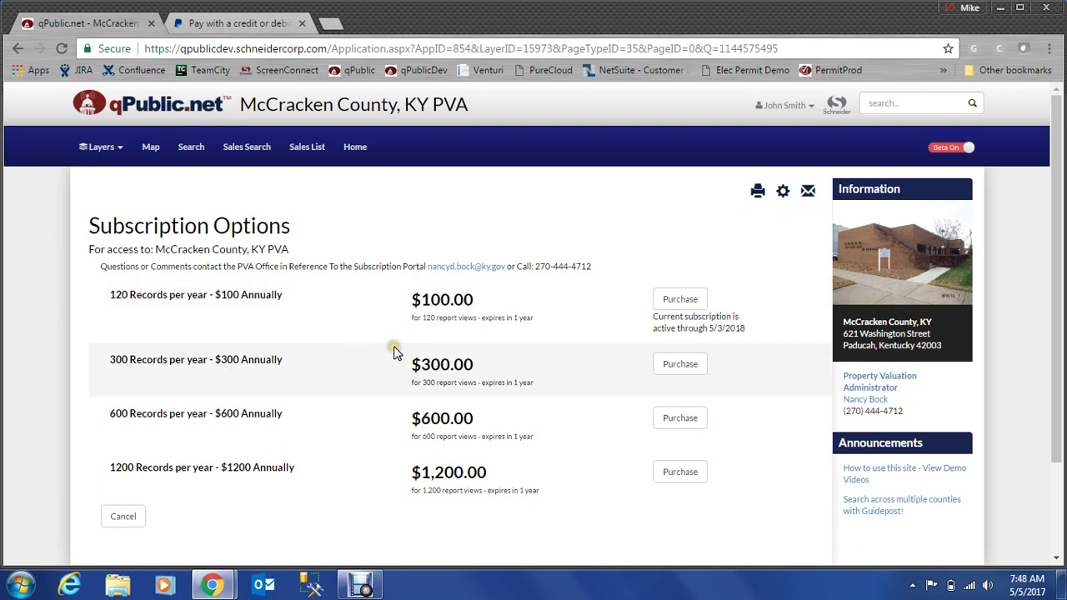
scroll(395, 348, down, 1)
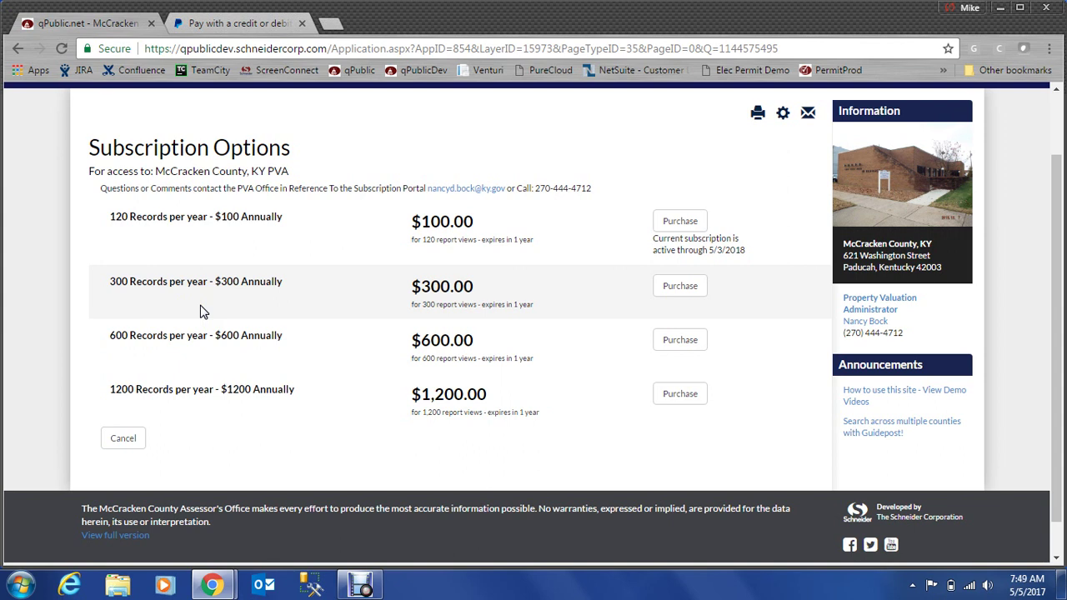
click(685, 290)
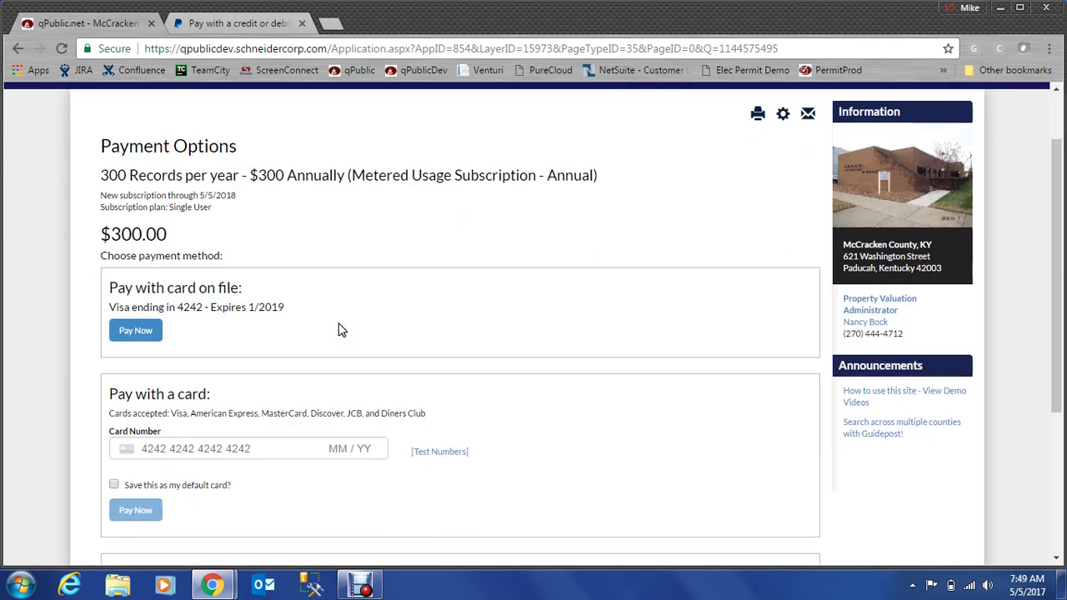
scroll(339, 329, down, 1)
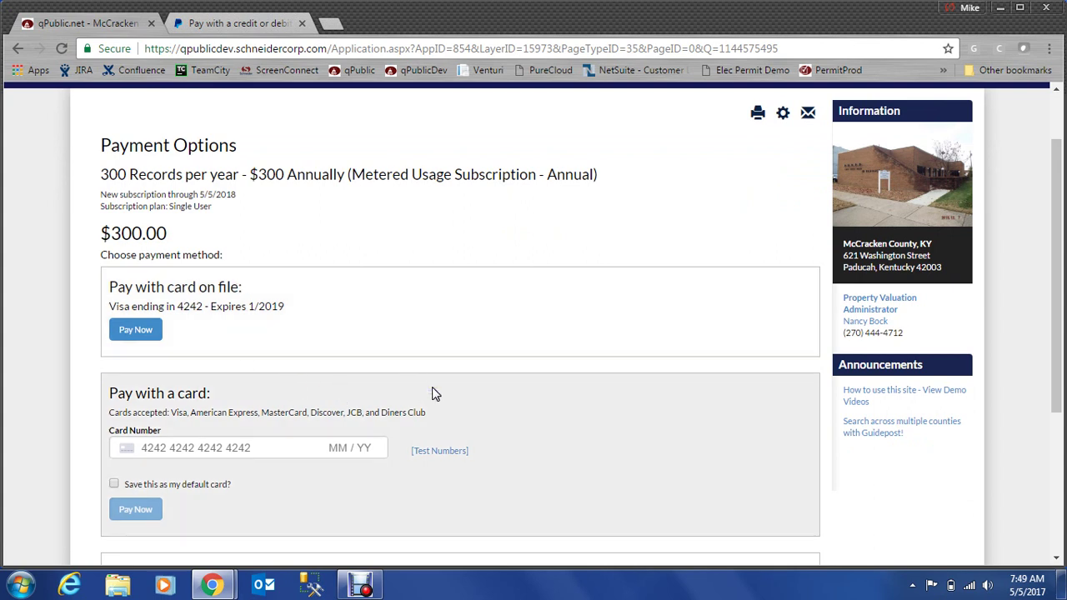
scroll(433, 393, down, 1)
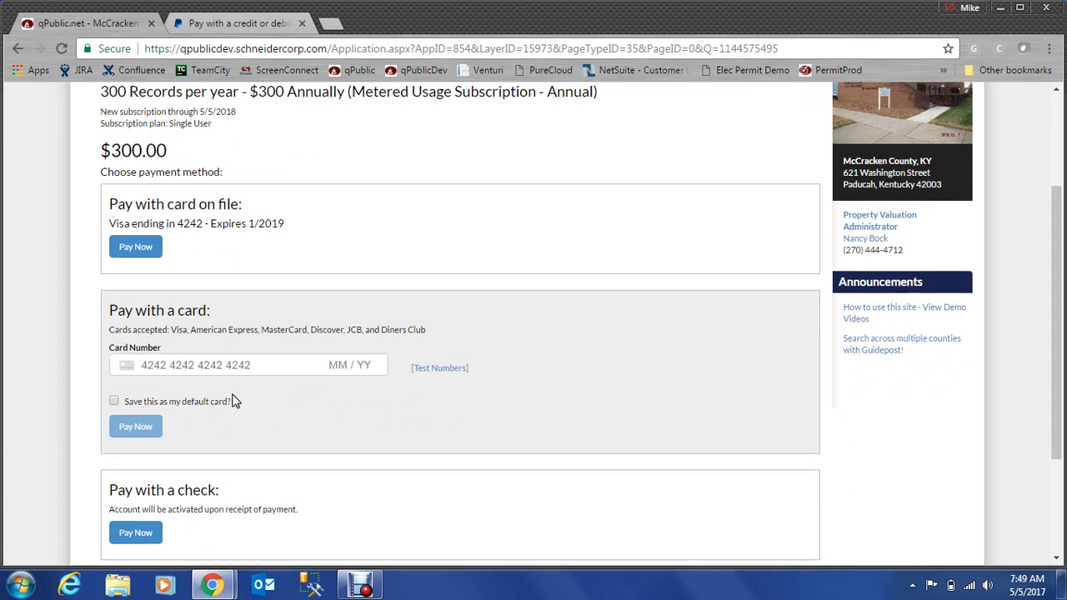
scroll(230, 396, down, 1)
scroll(225, 334, up, 1)
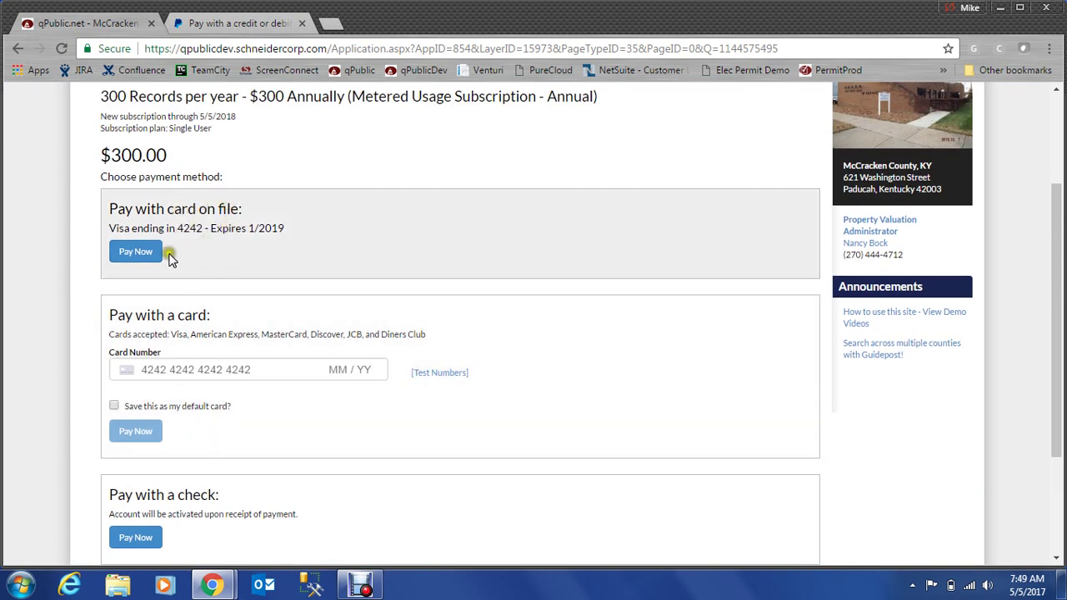
click(367, 325)
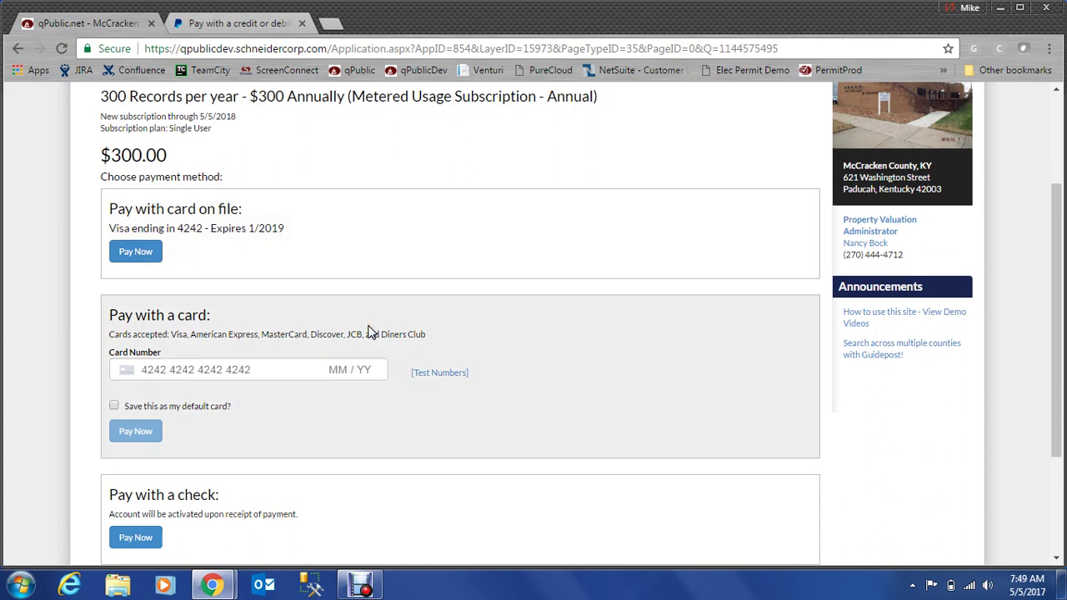
scroll(333, 331, down, 1)
click(283, 330)
click(144, 288)
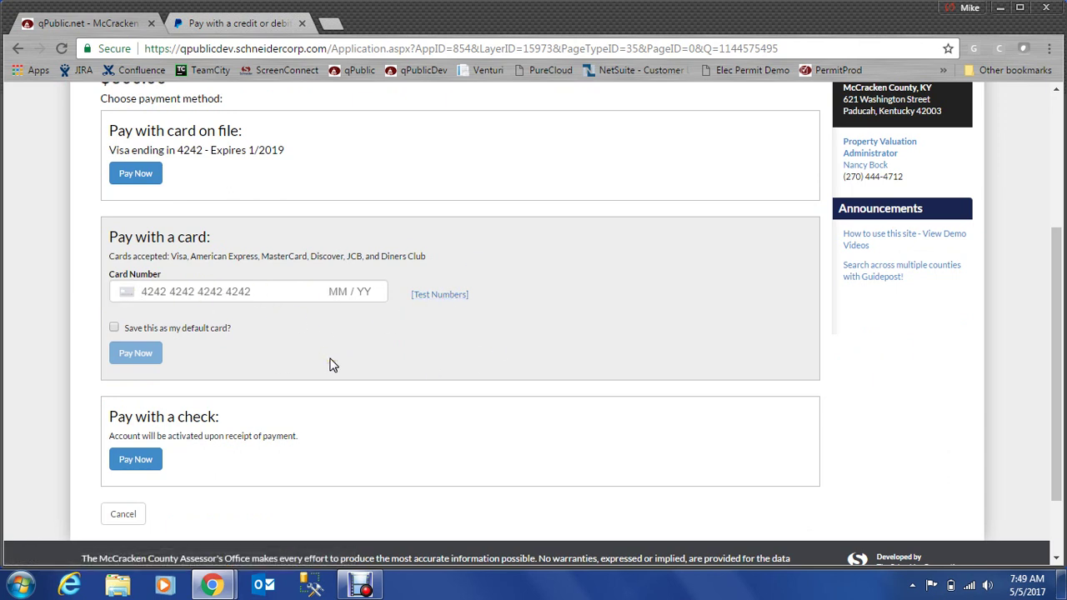
click(131, 289)
click(506, 282)
scroll(507, 280, up, 2)
click(506, 301)
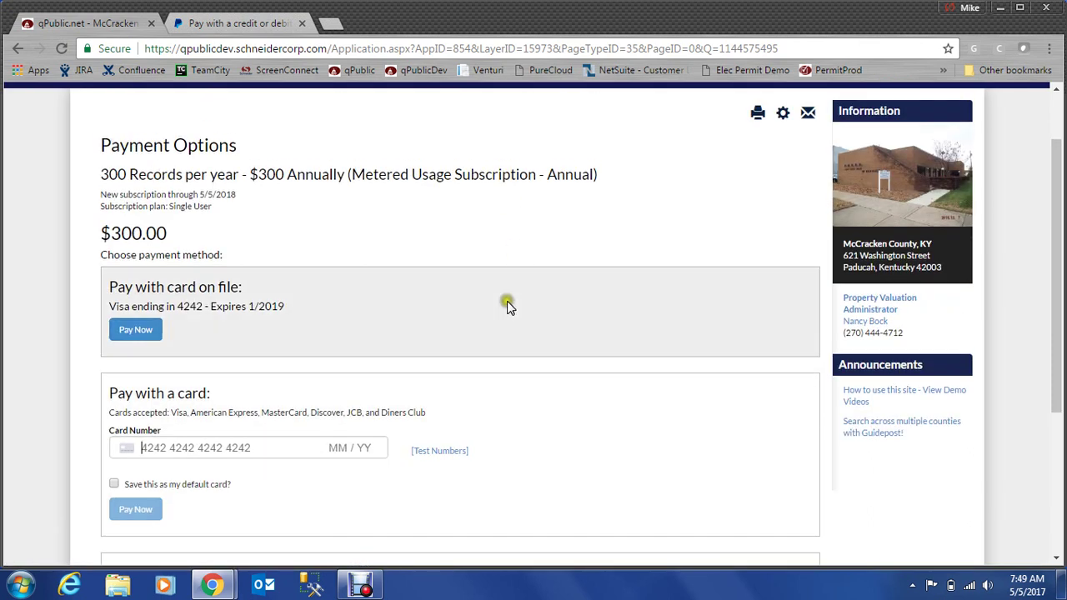
scroll(509, 308, down, 1)
click(503, 323)
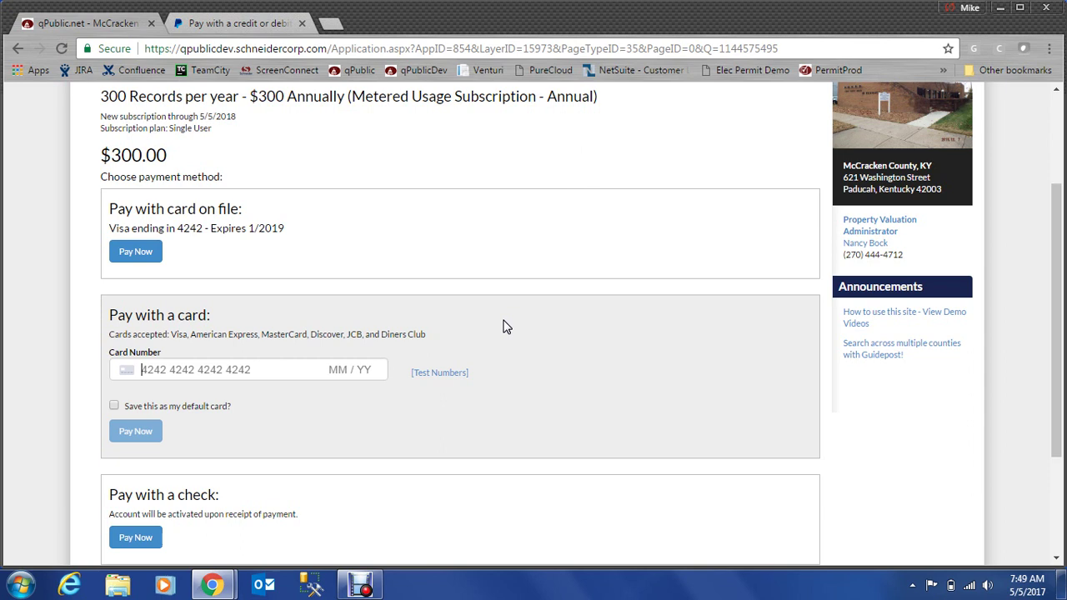
- Enter the Visa card number, expiry, CVC and ZIP, and pay the $300.00 subscription
text(4242 4242 42)
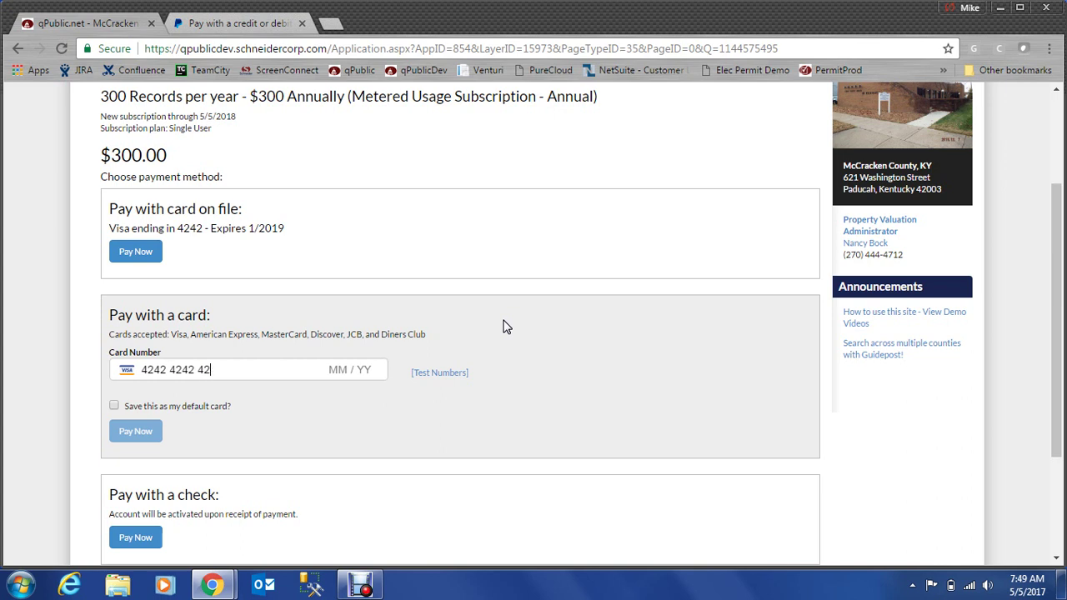
text(42 4242)
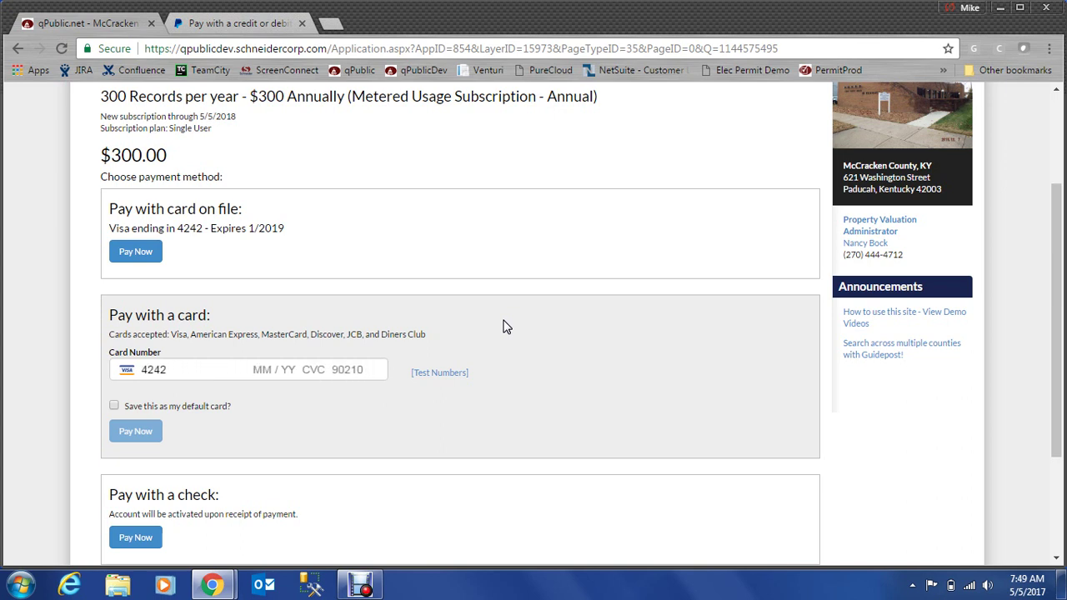
text(1018)
text(123555555)
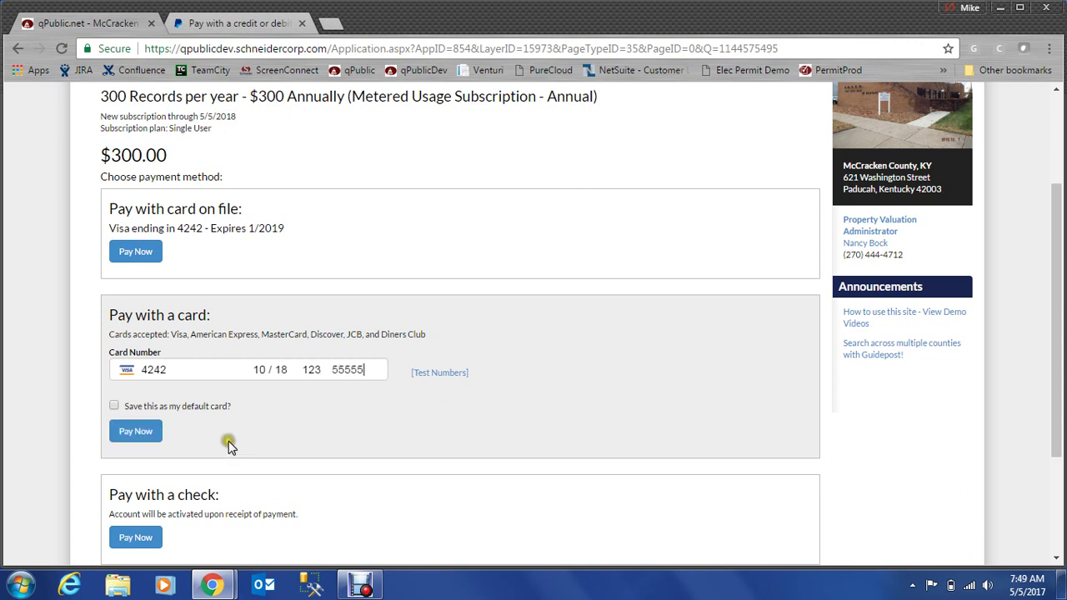
click(142, 433)
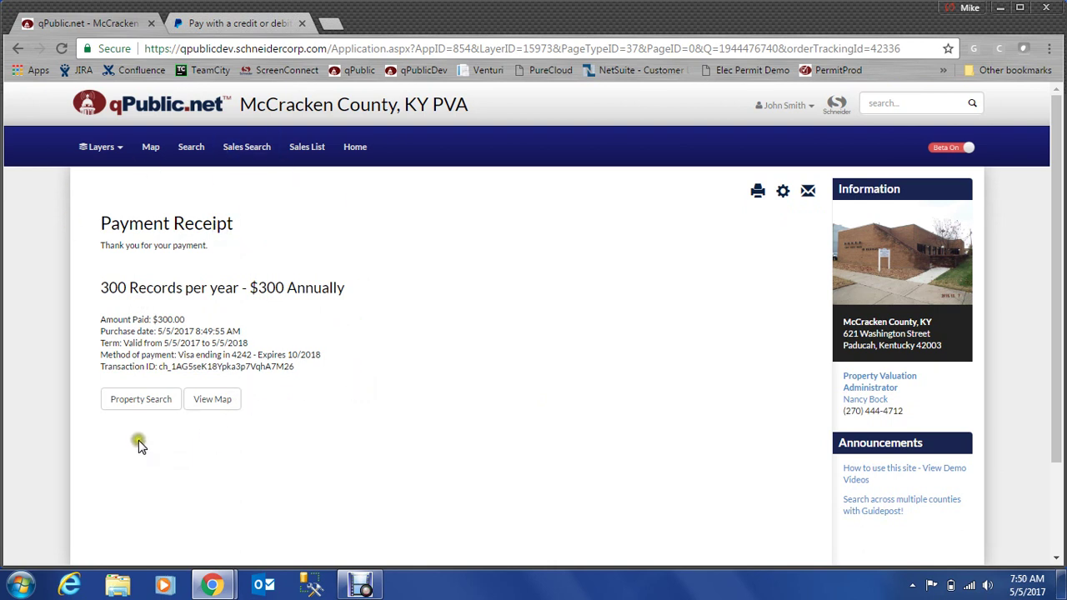
- Return to the McCracken County property search and check the 420 credits remaining
click(142, 400)
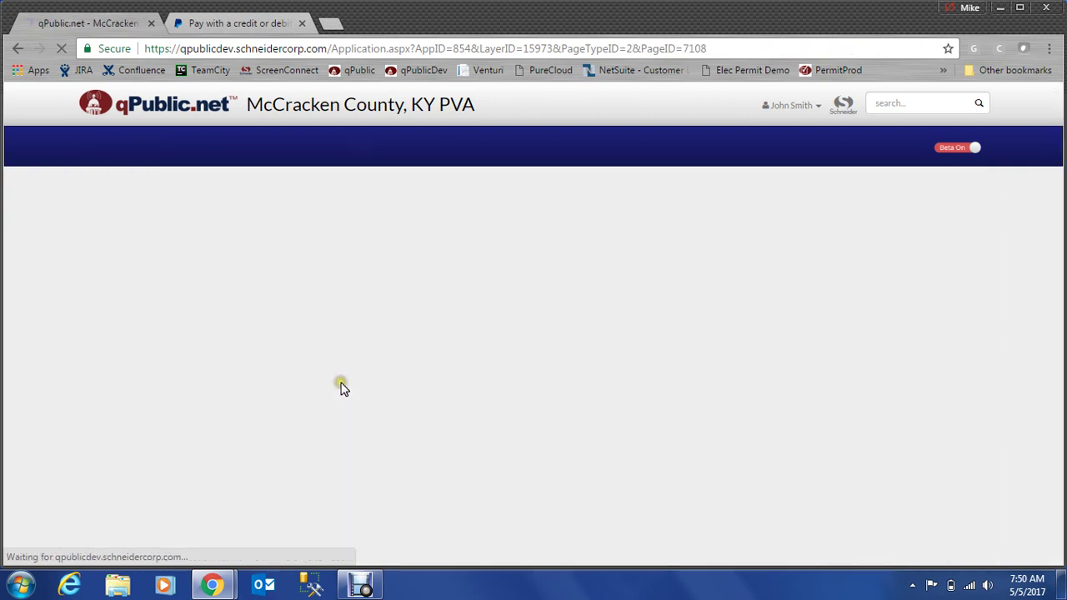
scroll(305, 310, down, 1)
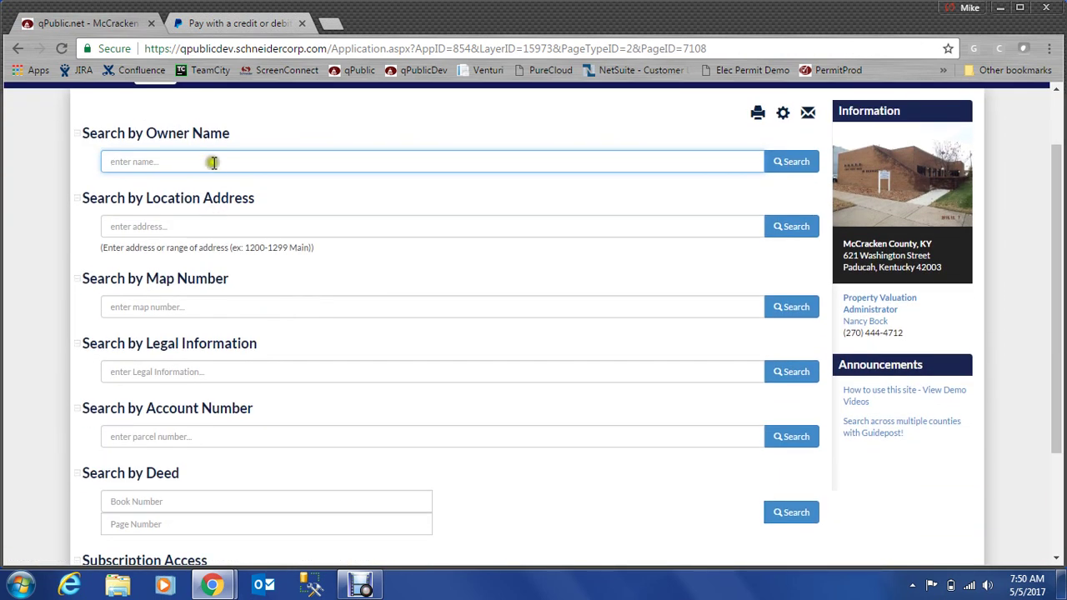
scroll(417, 365, up, 1)
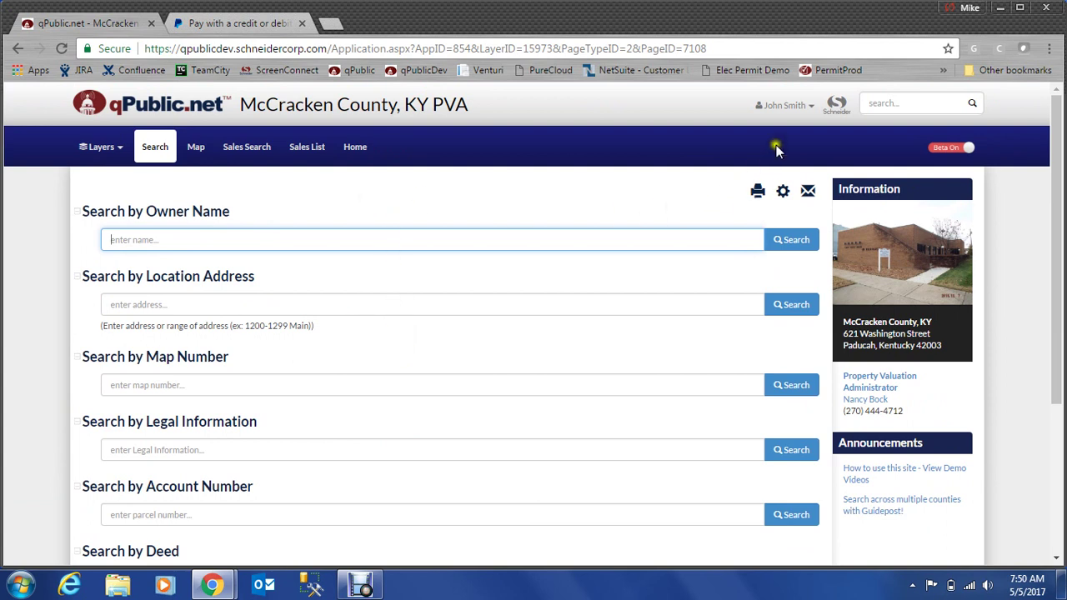
click(806, 106)
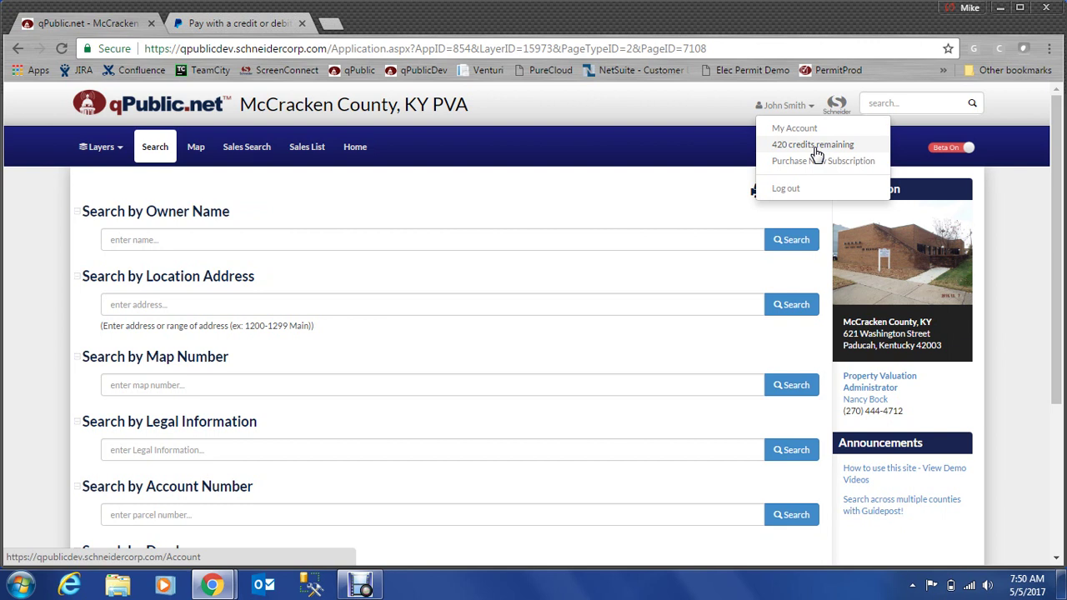
- Search owner name 'smith', open the first parcel's report, and confirm 419 credits remain
click(814, 147)
click(276, 242)
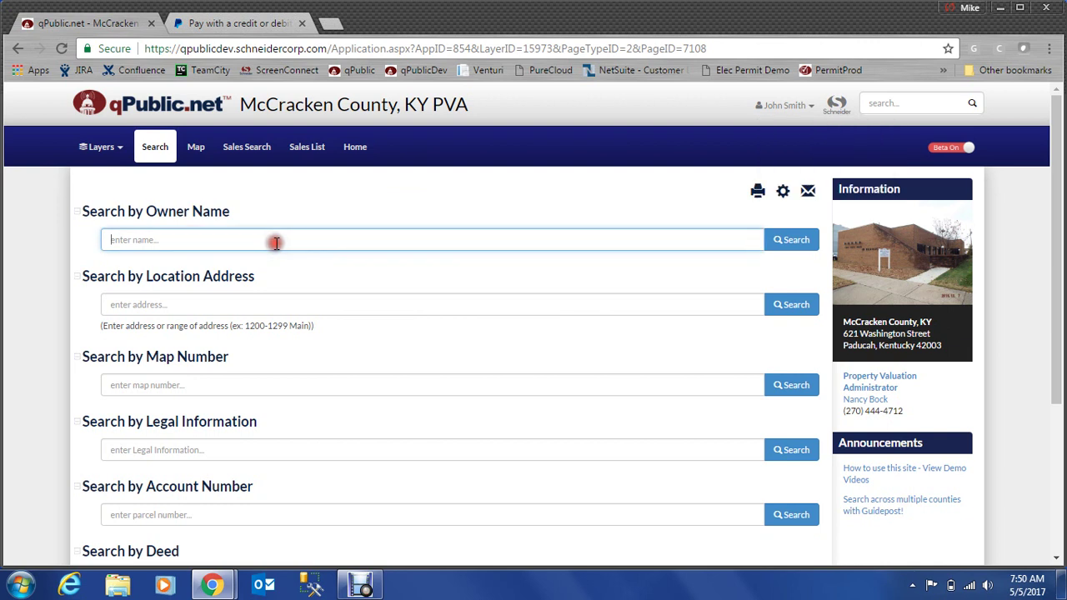
text(smith)
key(Return)
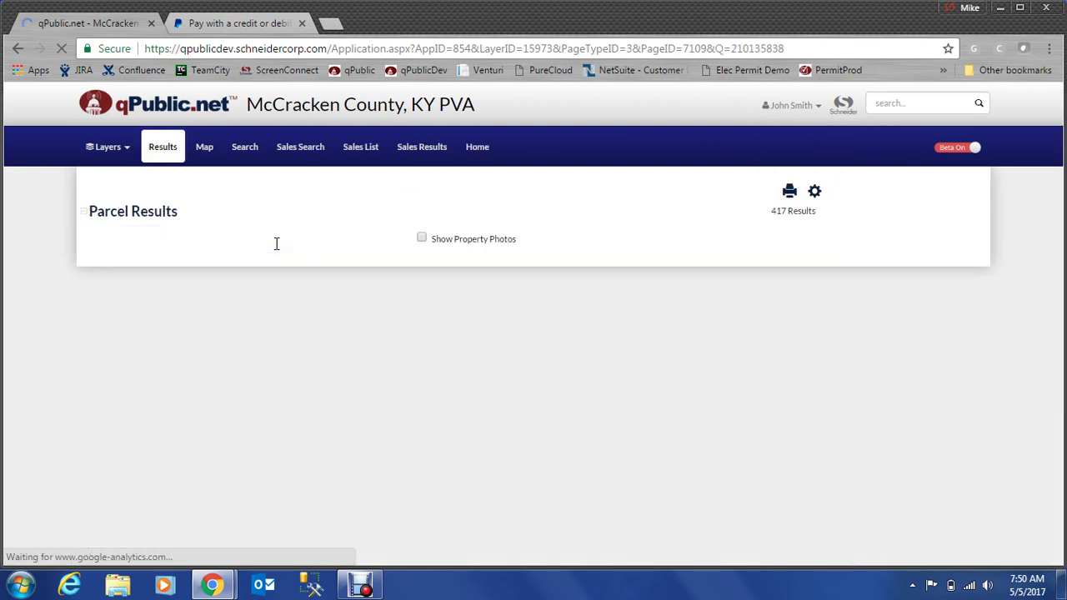
click(275, 243)
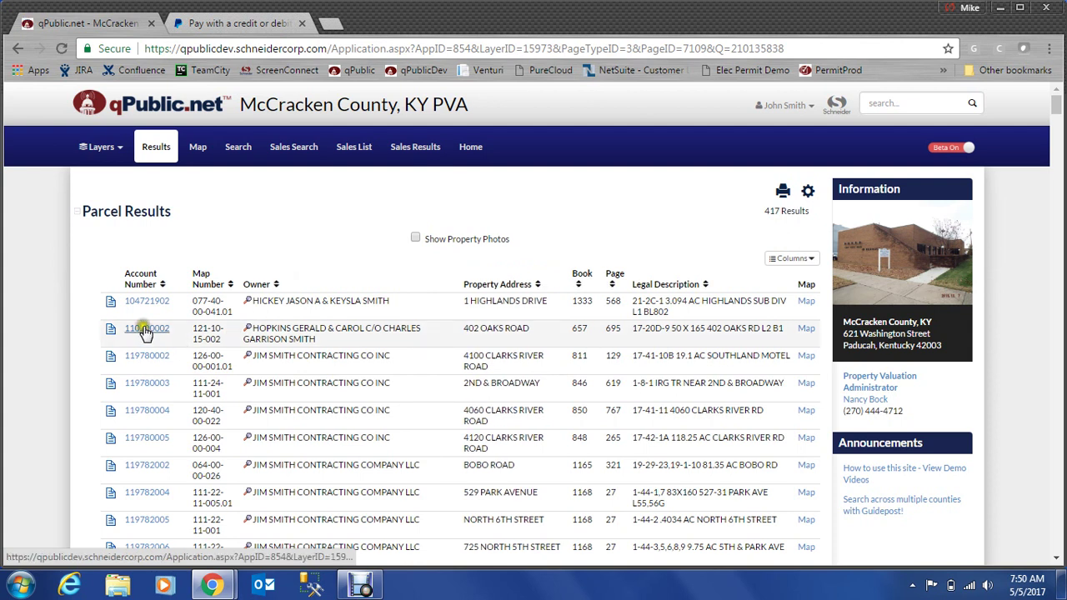
click(146, 304)
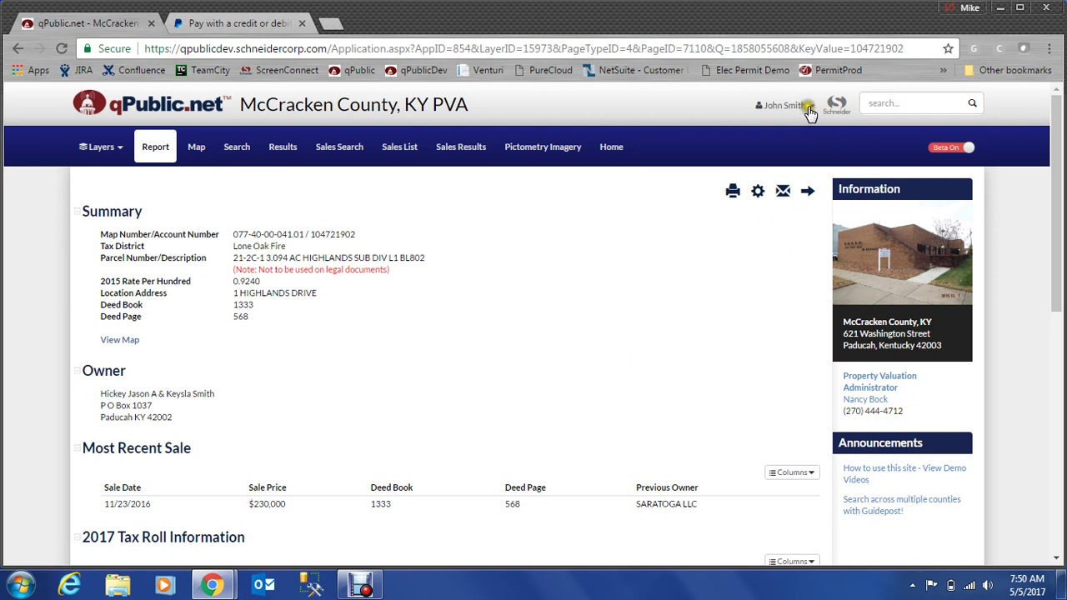
click(807, 108)
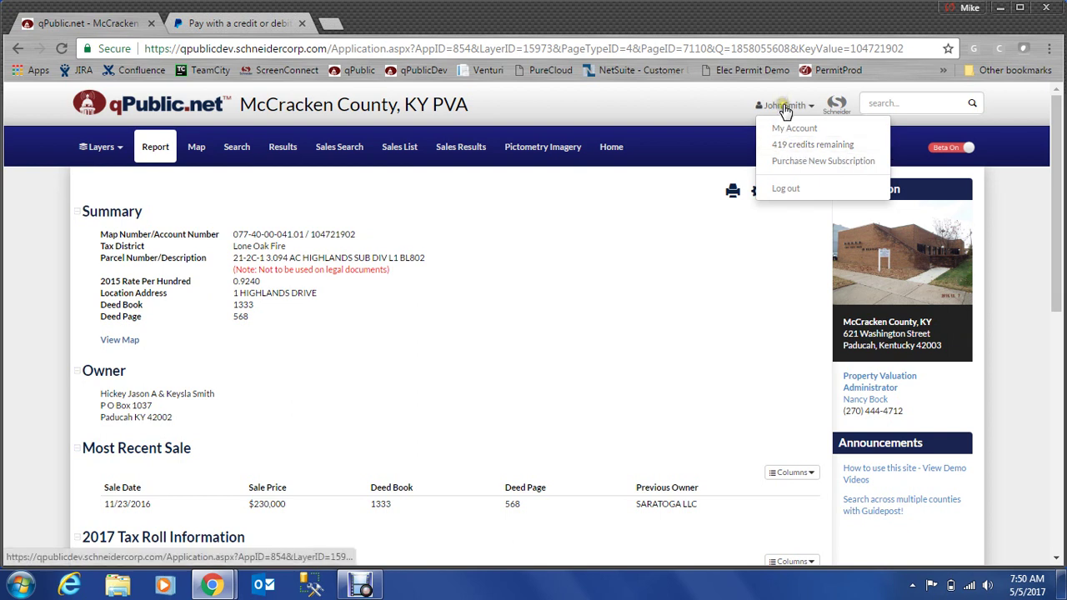
click(812, 130)
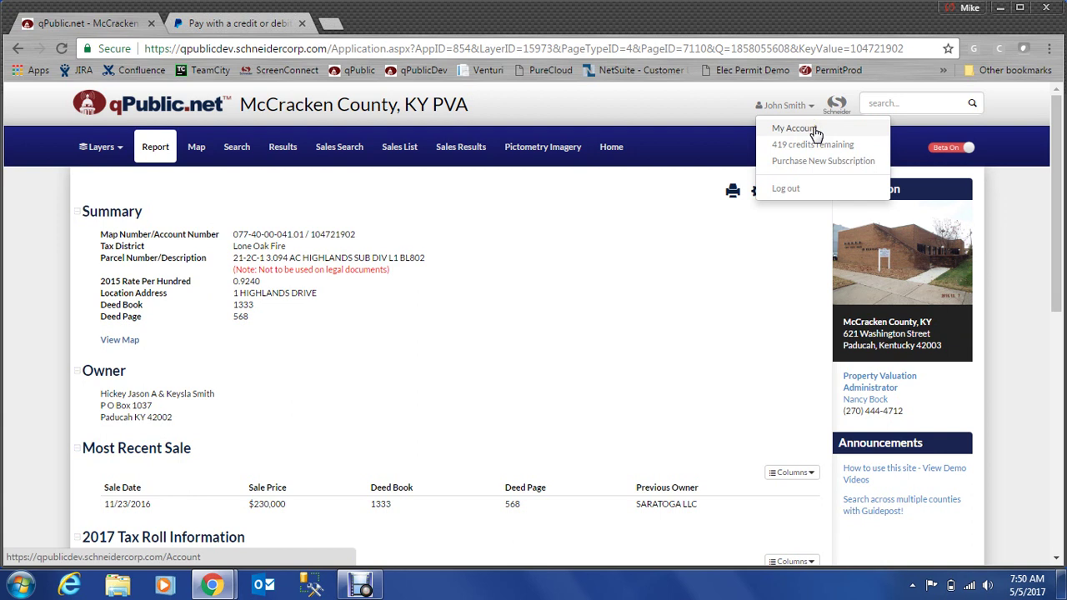
- Open My Account, view usage of the 120-records subscription, then return to the subscription list
click(812, 131)
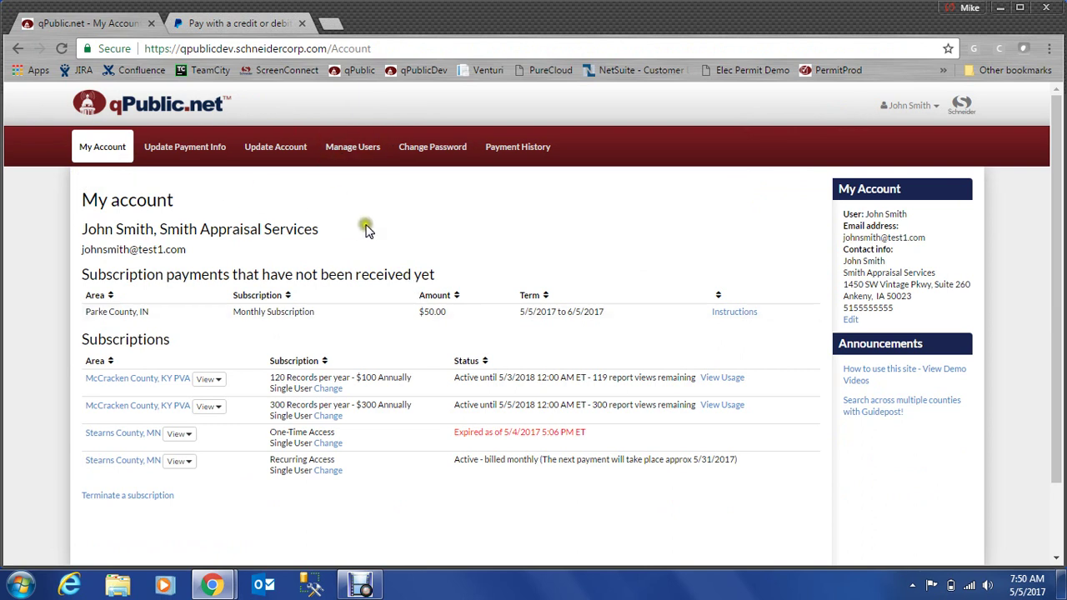
scroll(369, 231, down, 2)
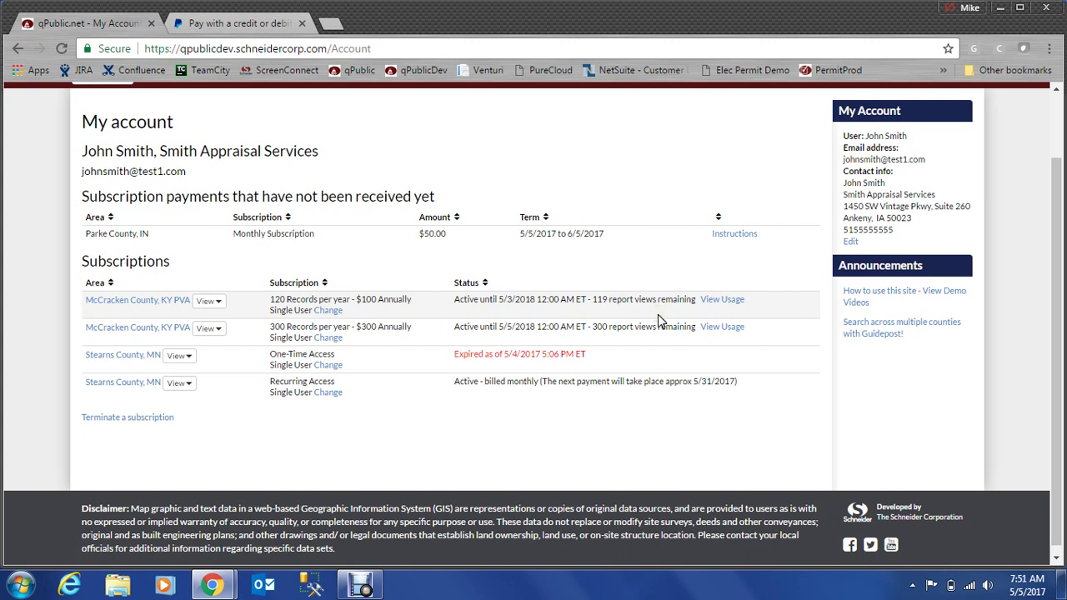
click(720, 304)
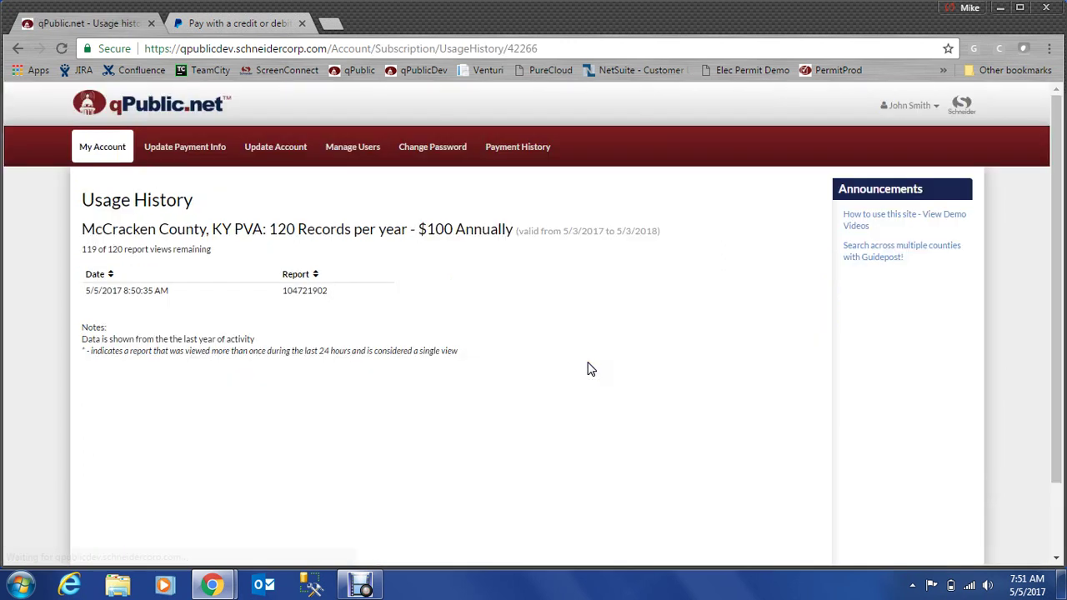
click(16, 50)
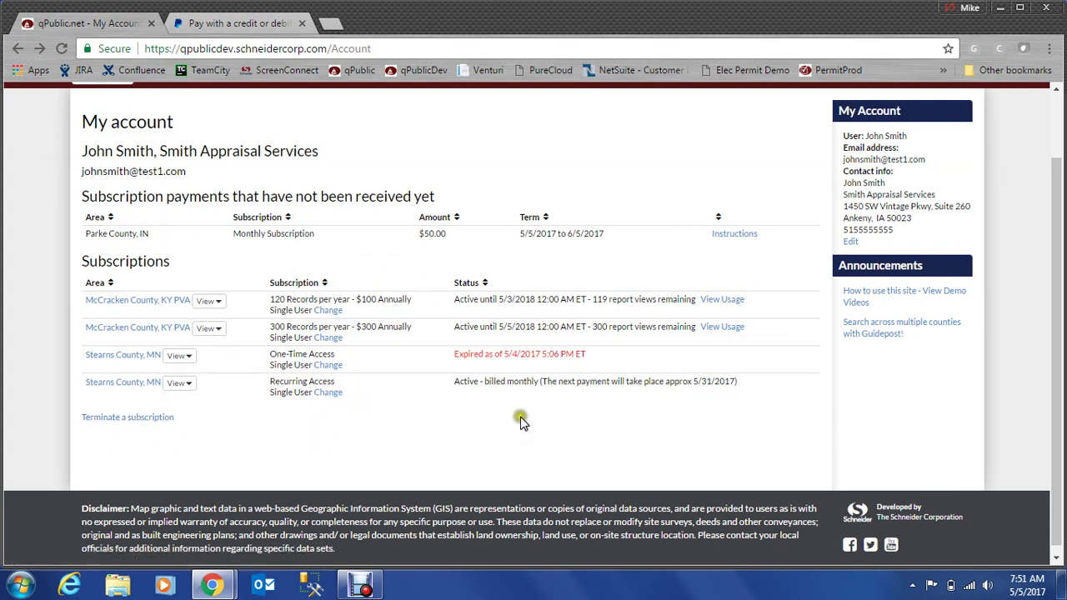
scroll(519, 425, up, 1)
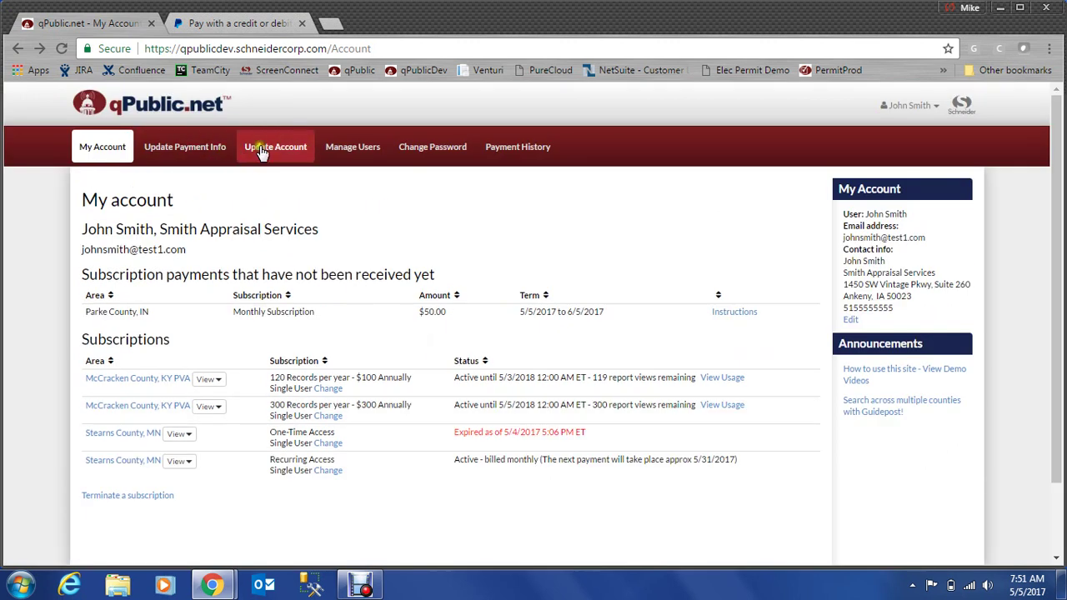
- Move through Update Account and Manage Users to Payment History, showing $300.00, $5.00, $30.00 and $100.00 payments
click(291, 155)
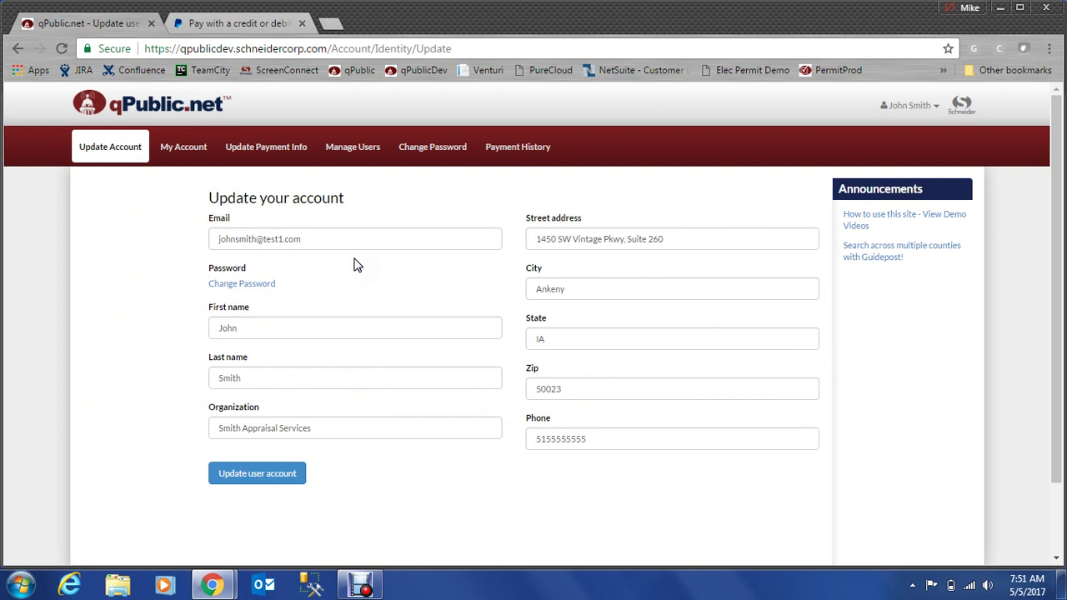
click(359, 148)
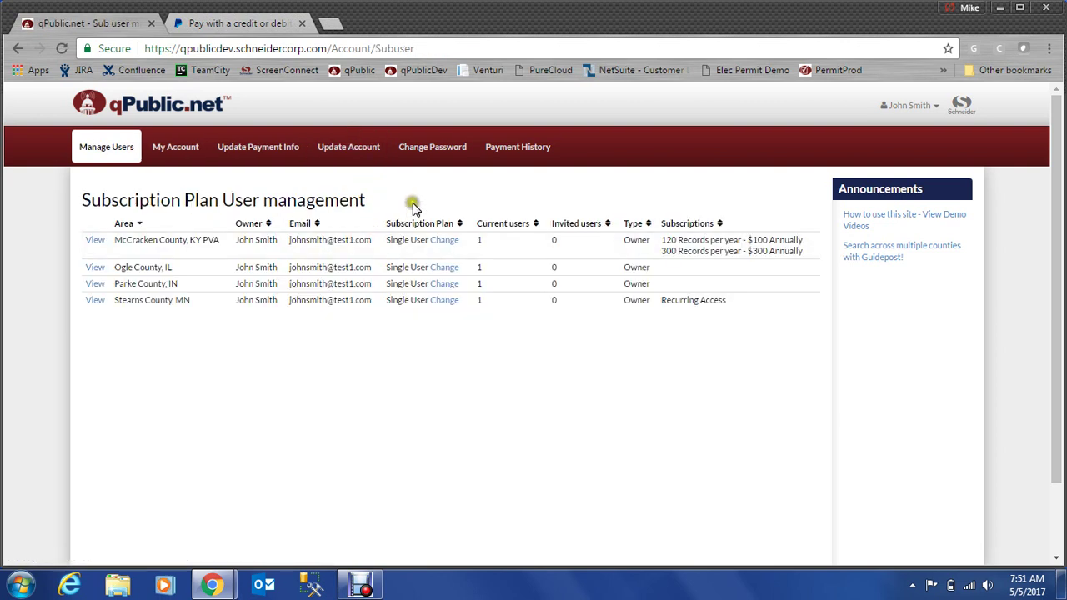
click(507, 150)
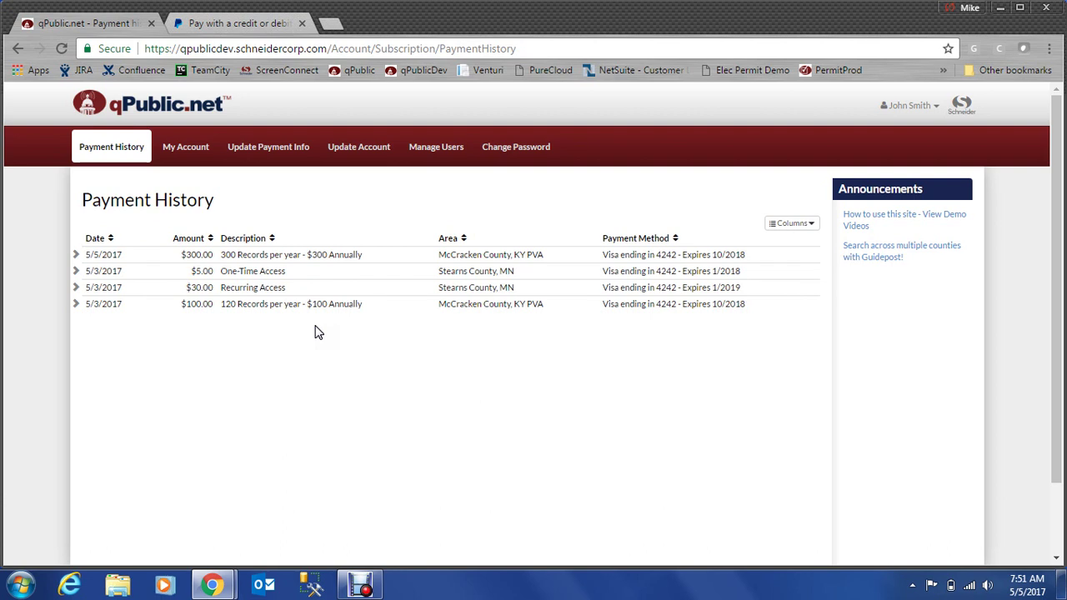
click(77, 255)
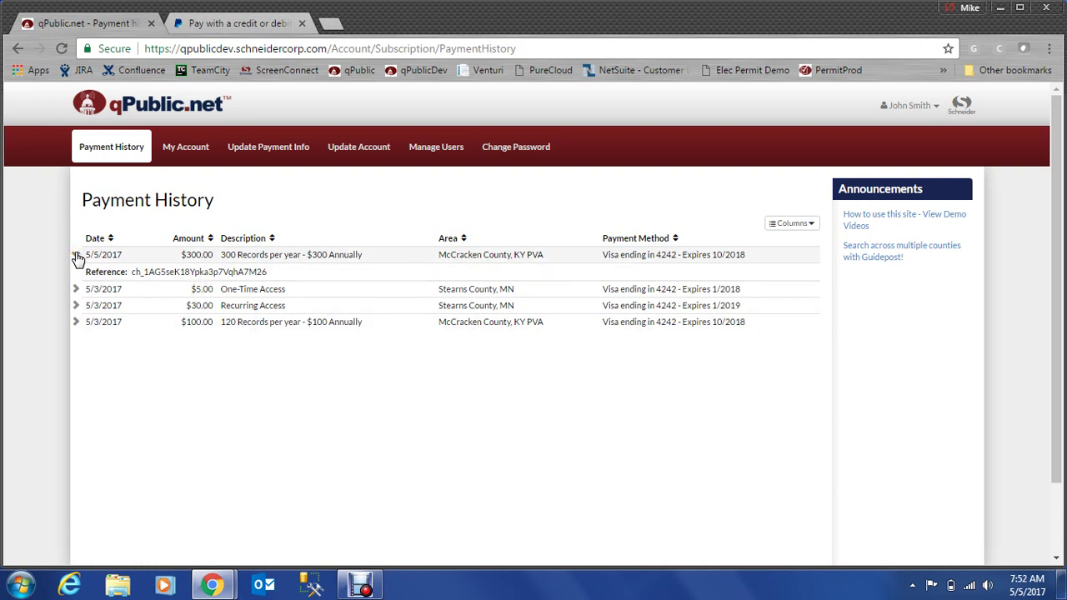
click(77, 255)
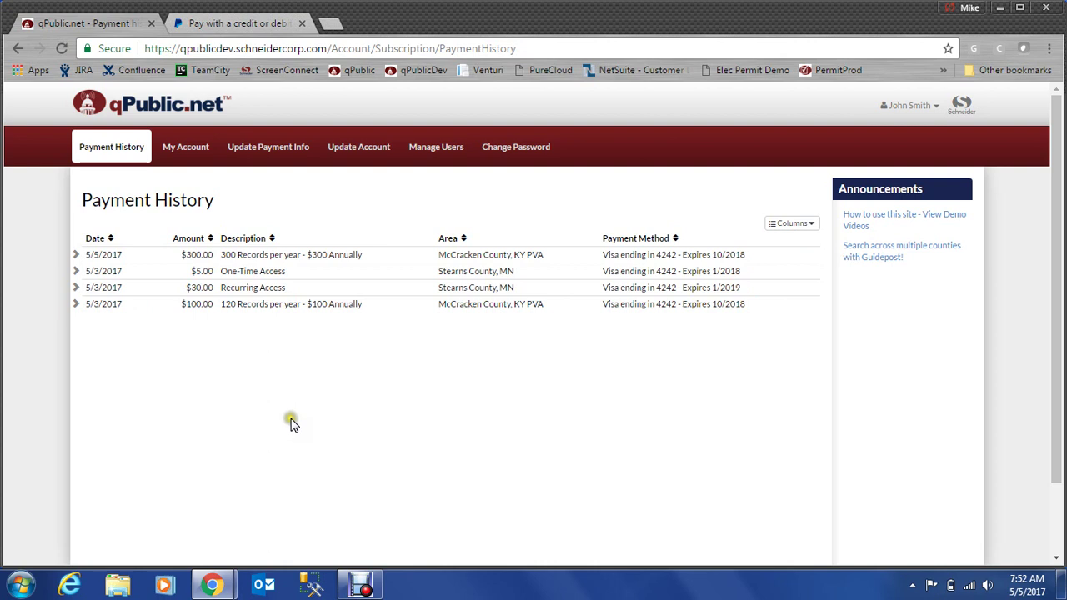